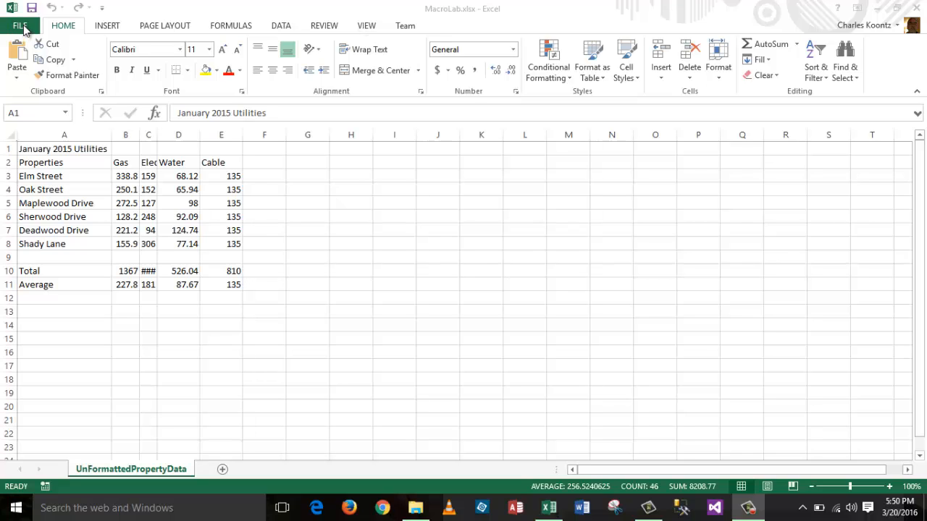
Enable the Developer tab in the ribbon customization options
key("ctrl+a")
left_click(21, 26)
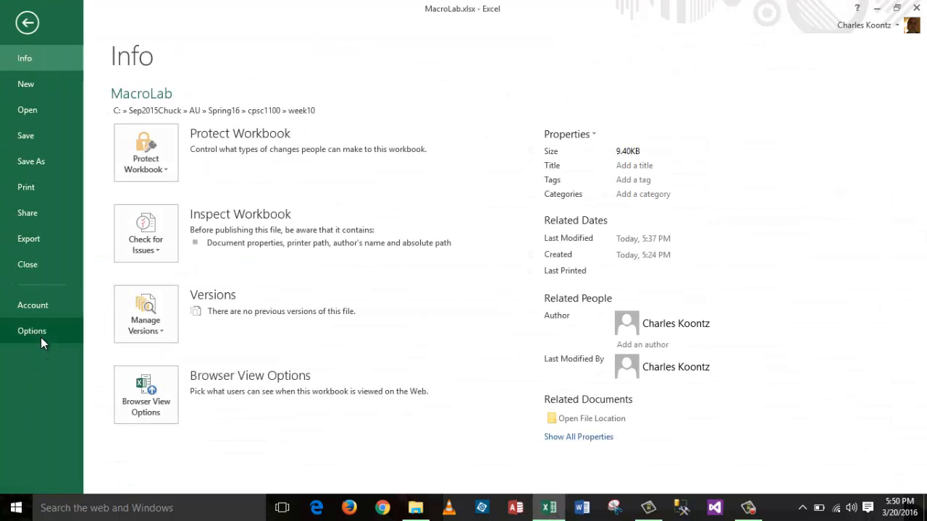
left_click(41, 333)
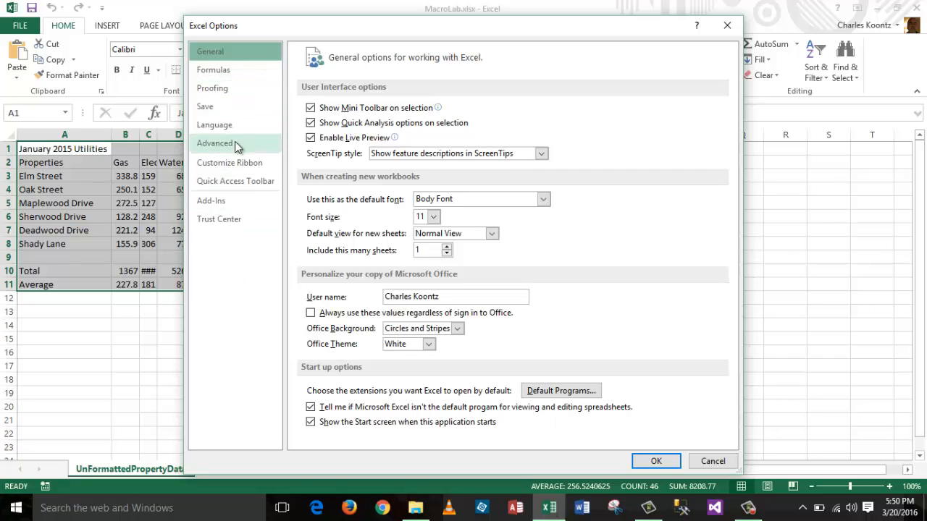
left_click(234, 166)
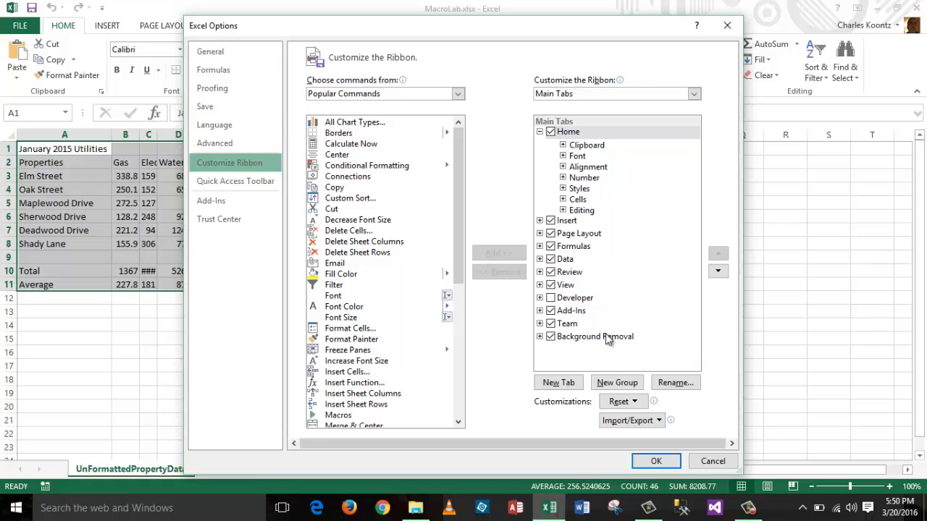
left_click(551, 298)
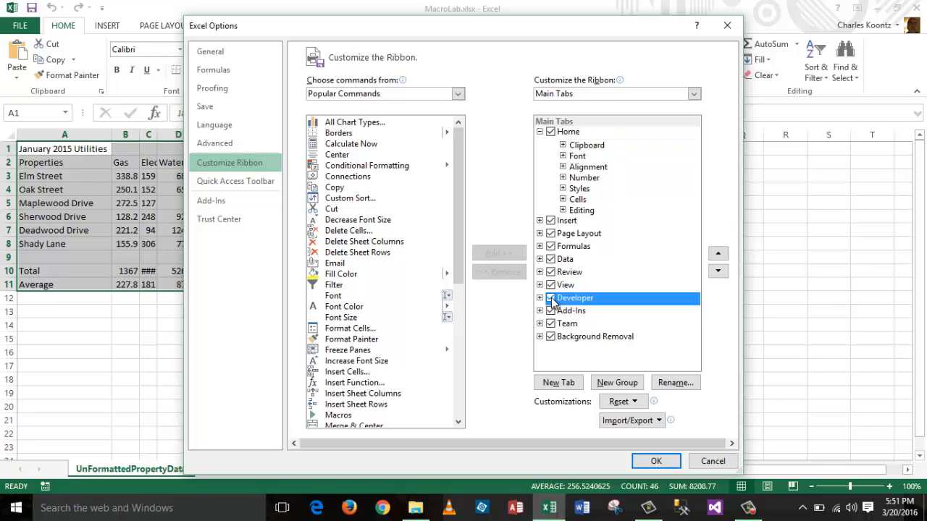
left_click(655, 461)
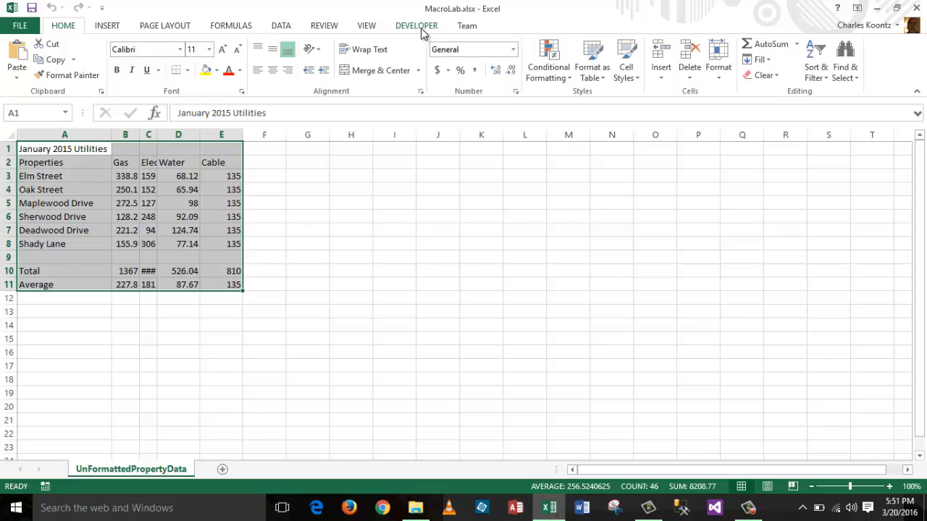
left_click(482, 299)
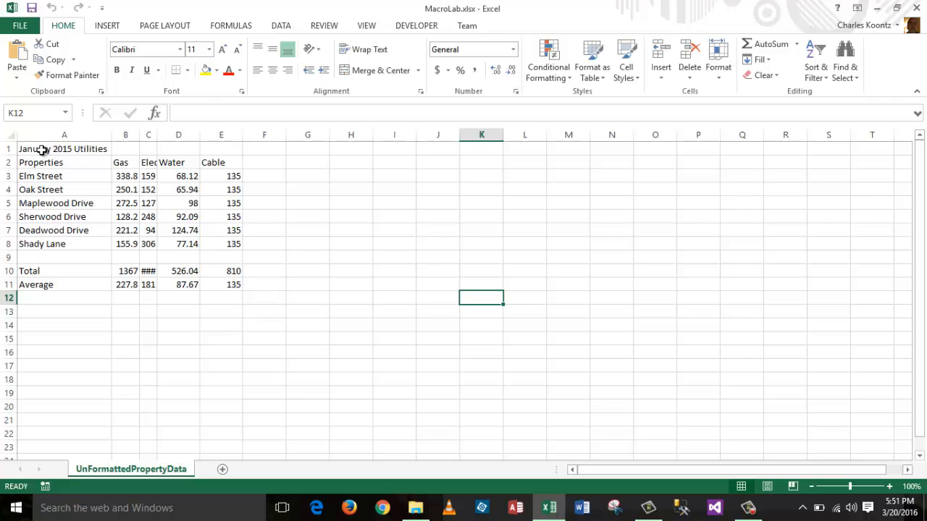
left_click(42, 149)
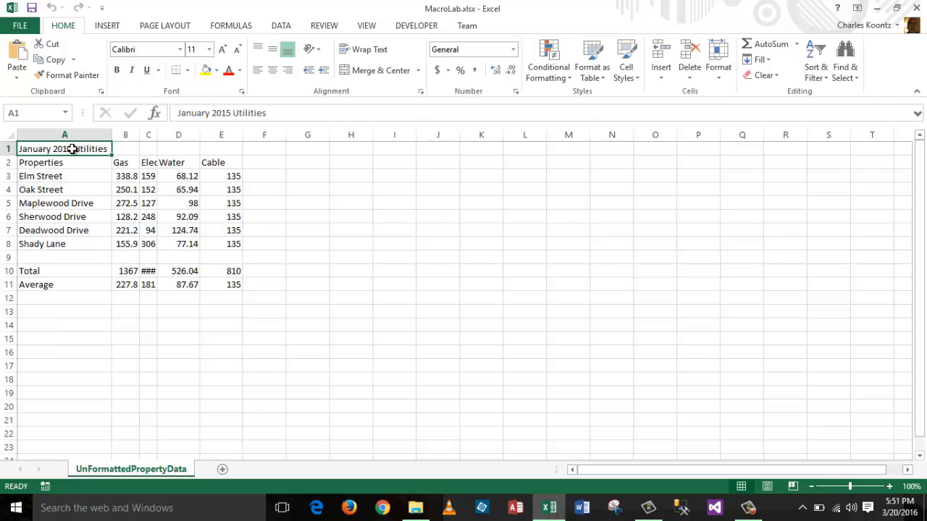
left_click_drag(73, 149, 218, 150)
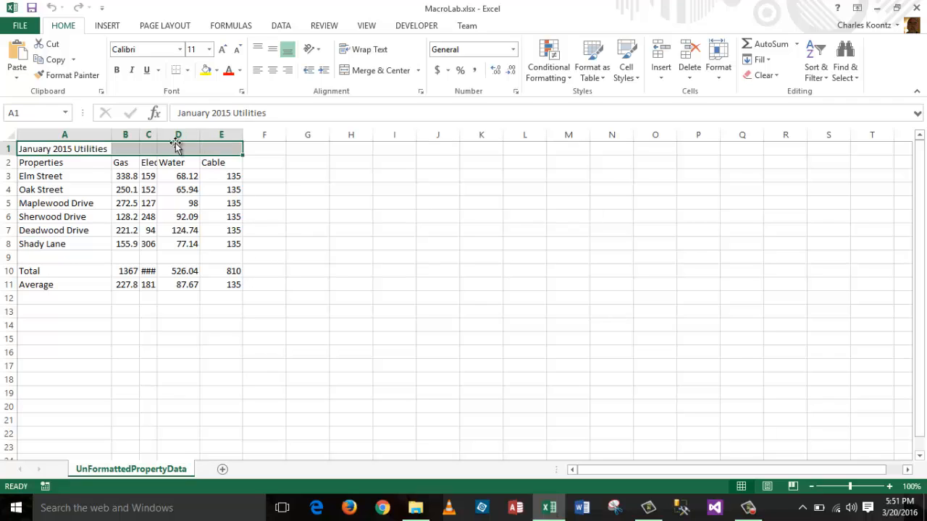
left_click_drag(50, 164, 220, 161)
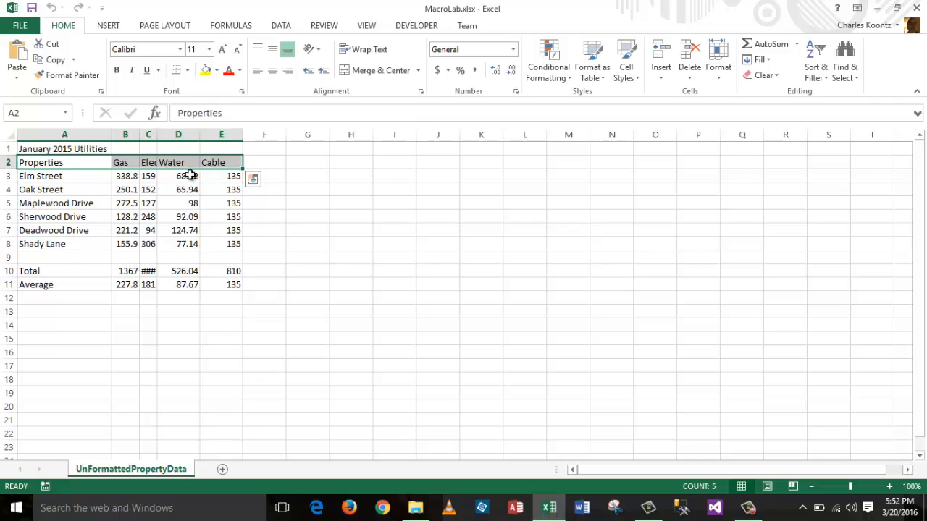
left_click(48, 164)
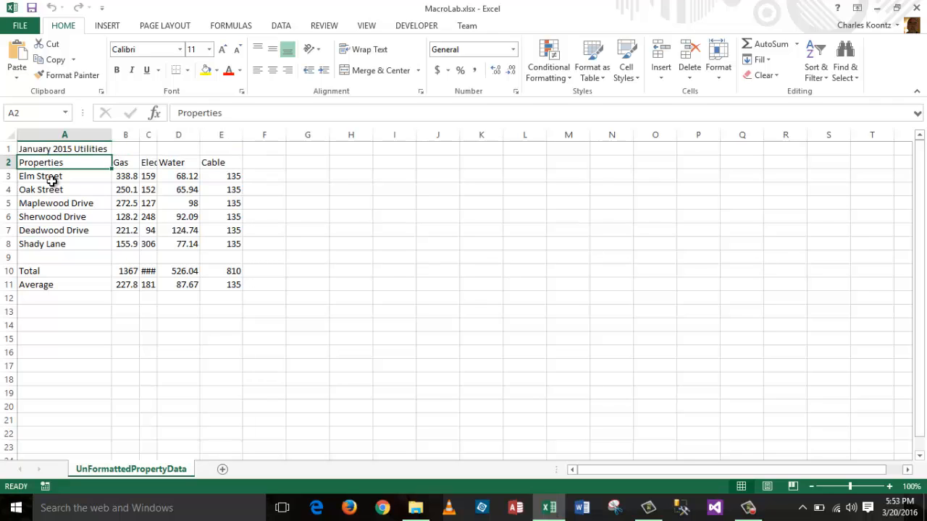
left_click_drag(51, 177, 58, 247)
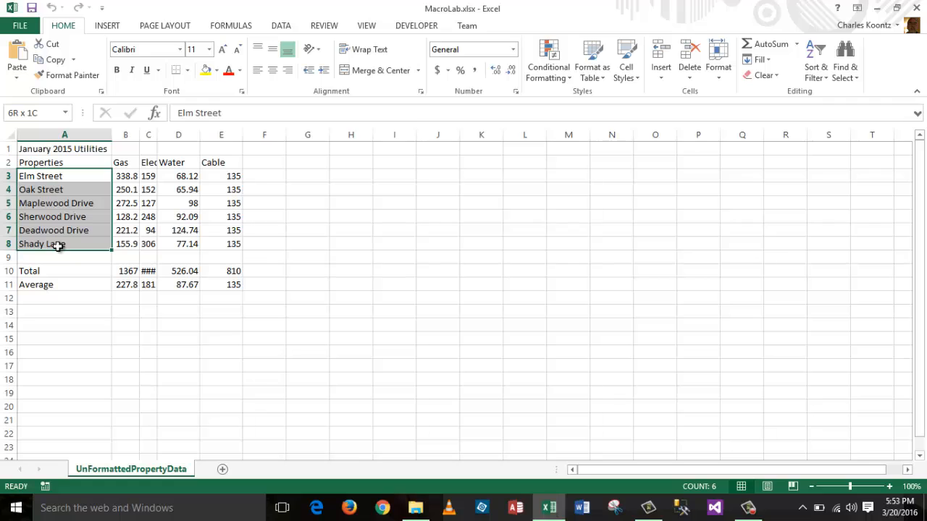
left_click_drag(58, 246, 236, 275)
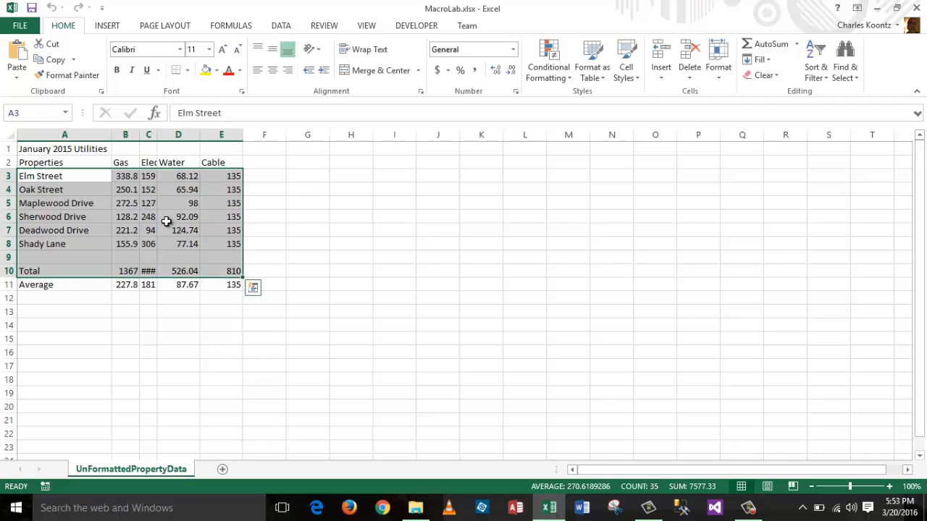
left_click(56, 150)
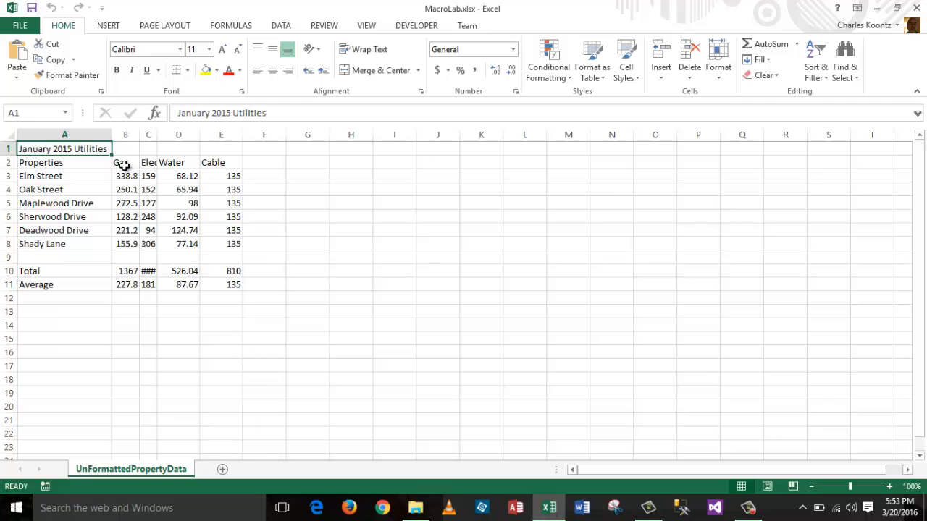
left_click_drag(123, 176, 233, 245)
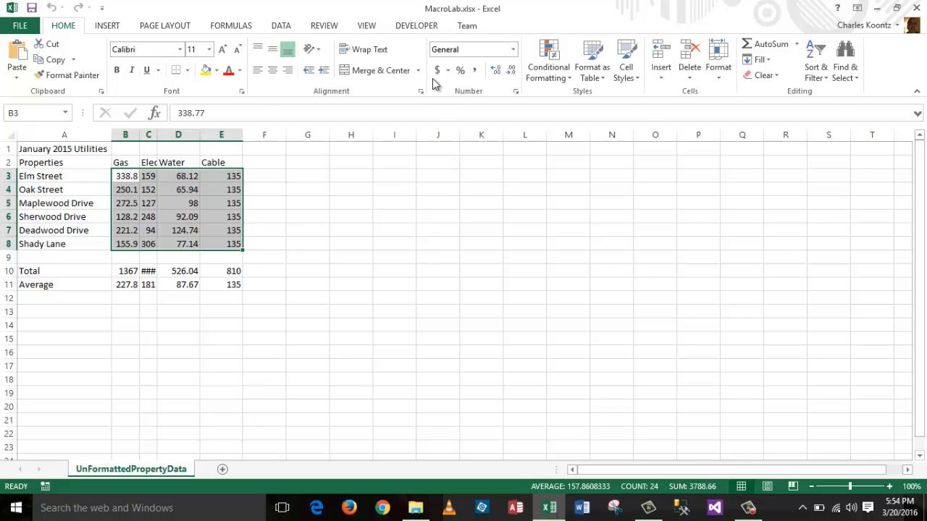
left_click(359, 254)
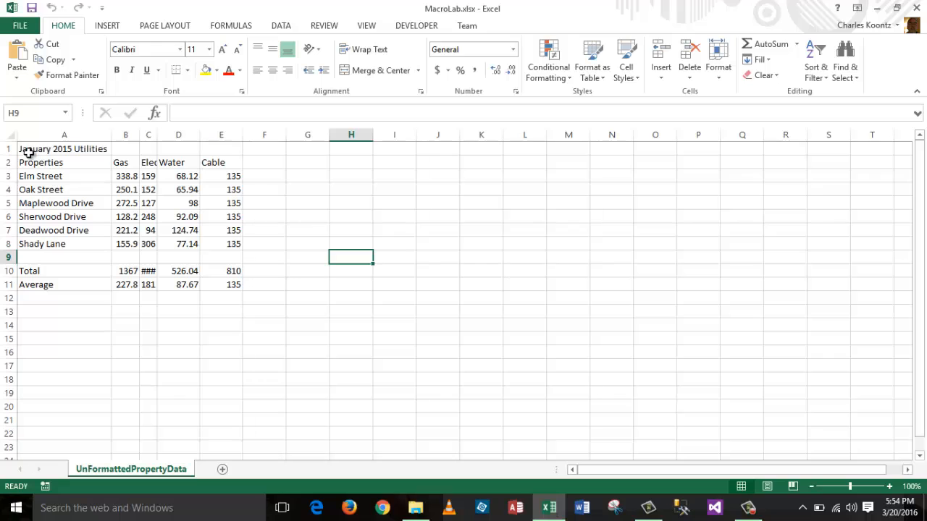
Select the whole utilities table A1:E11 and set up a new macro recording named FormatPropExpenses
left_click_drag(27, 150, 233, 284)
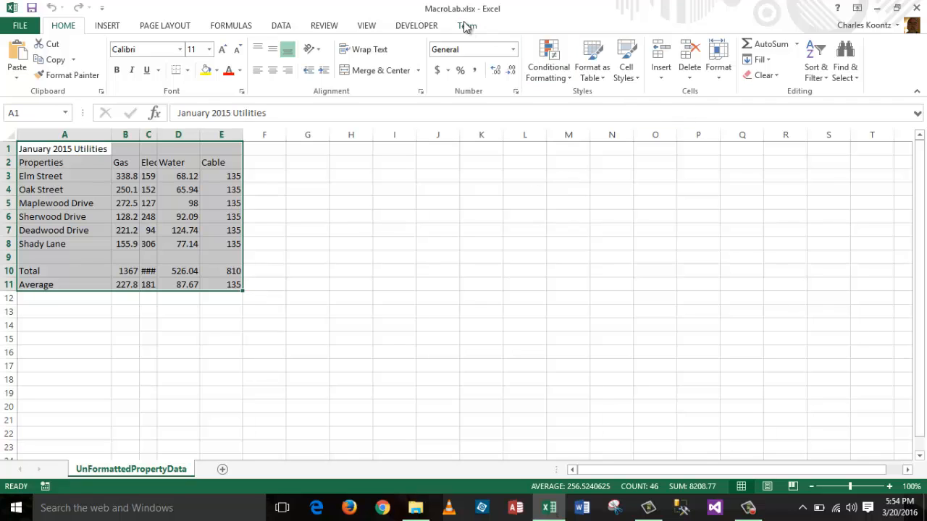
left_click(410, 26)
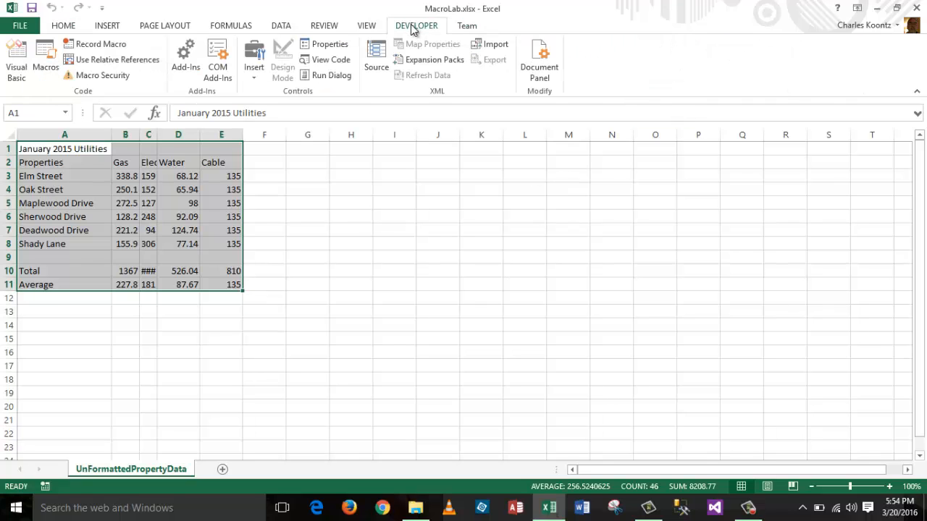
left_click(103, 48)
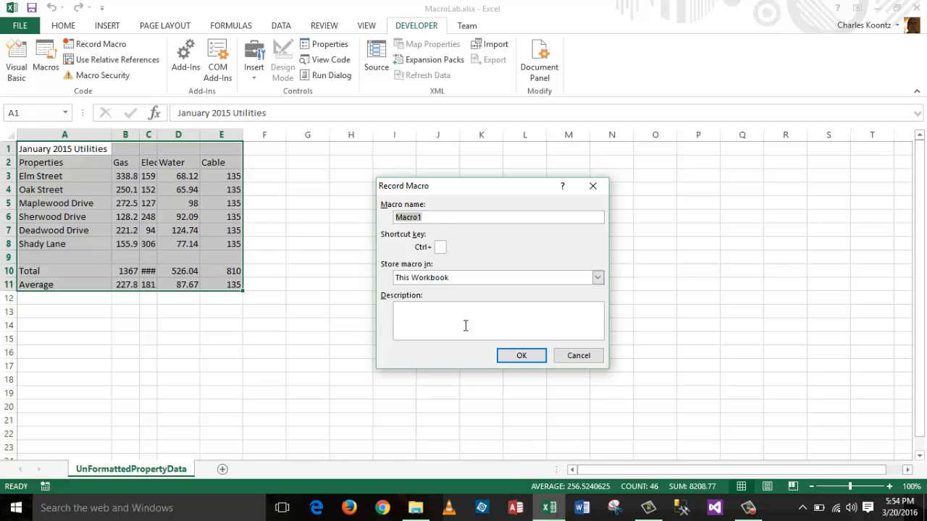
left_click_drag(432, 216, 380, 221)
type("FormatPropExpenses")
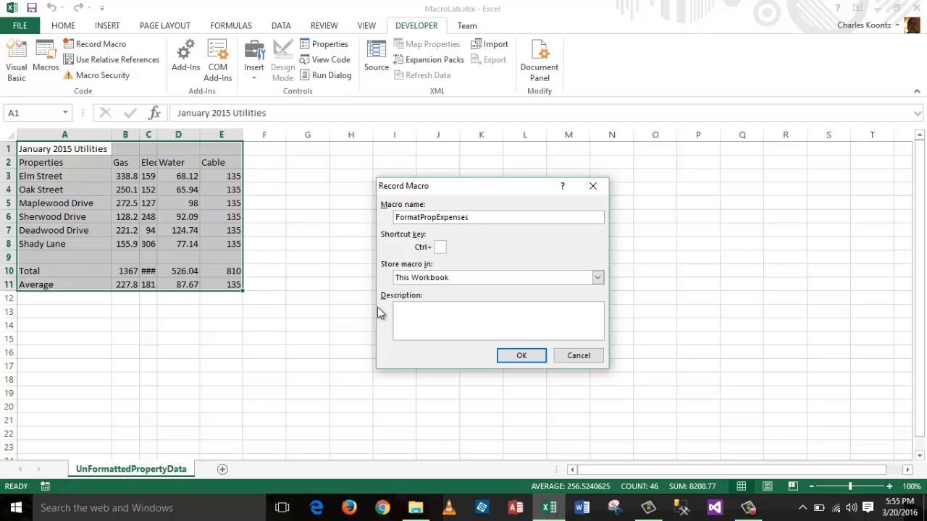
Describe the macro as "Formatting of monthly property expense data." and, below that, "Includes: adjusting columns, conditional formatting ..."
left_click(425, 310)
type("Formatti")
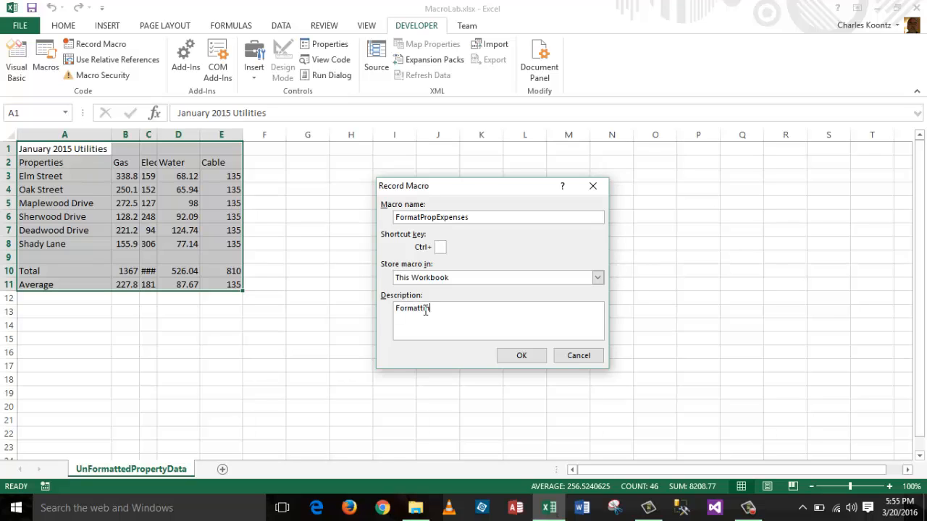
type("ng of monthly property expense da")
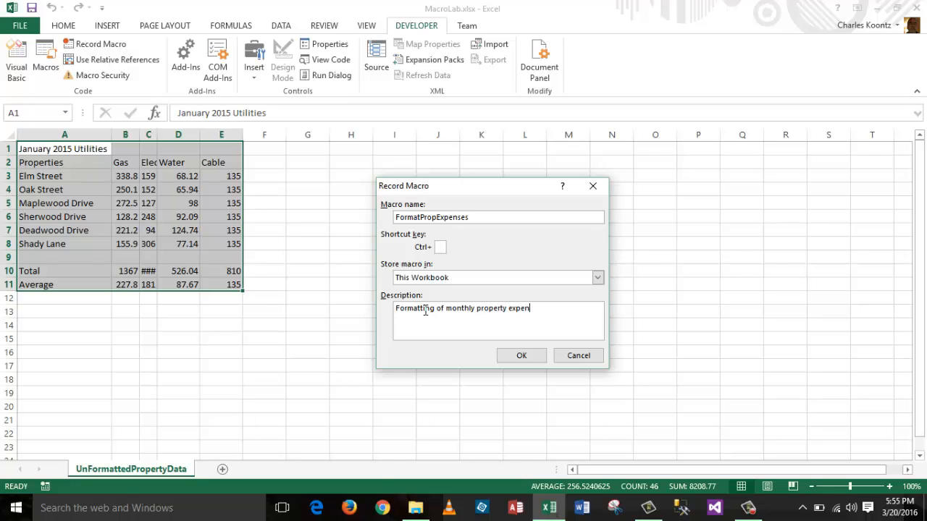
type("ta.")
key("Return")
type("Includes: adjusting ")
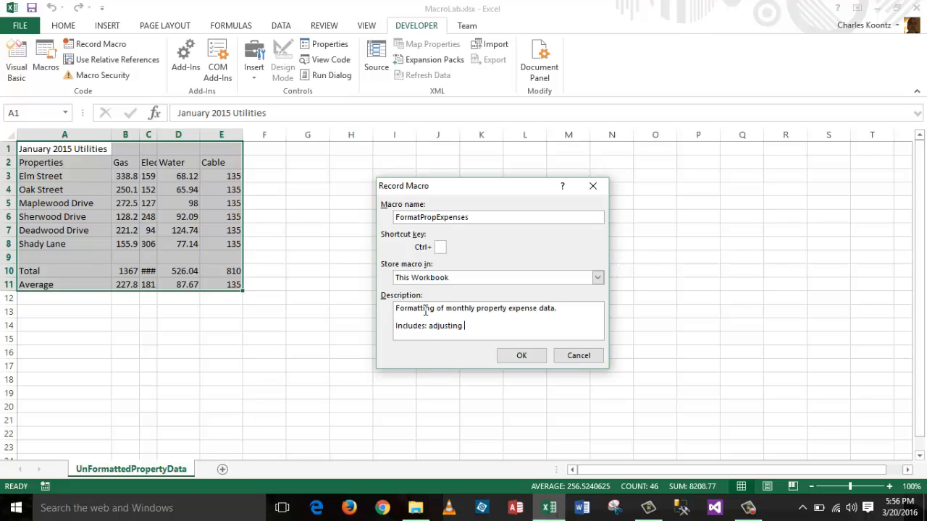
type("columns, conditional formatting")
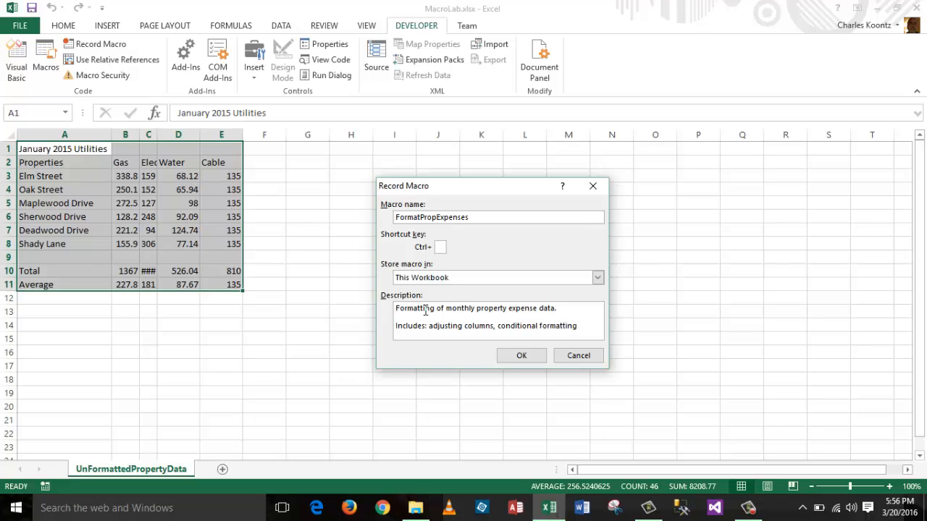
type(" ...")
Assign Ctrl+p as the macro's shortcut key and start recording
left_click(442, 247)
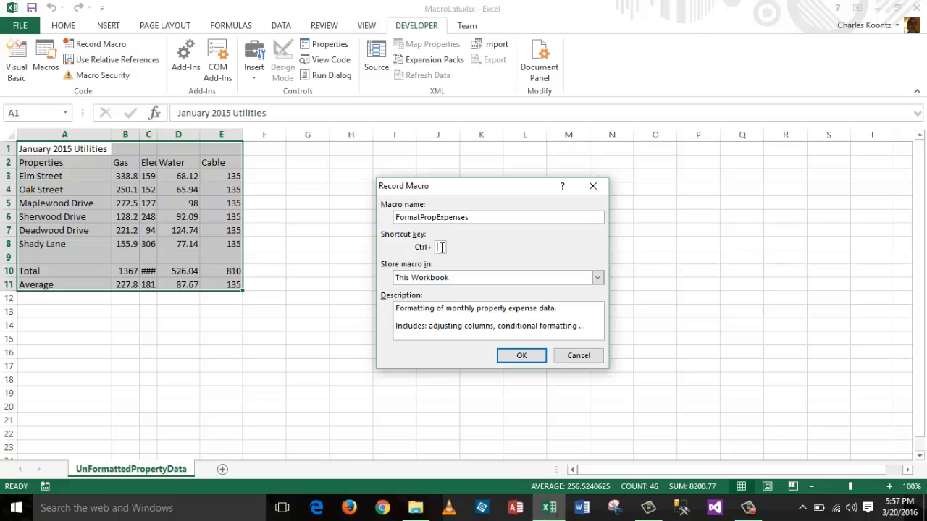
type("p")
left_click(521, 356)
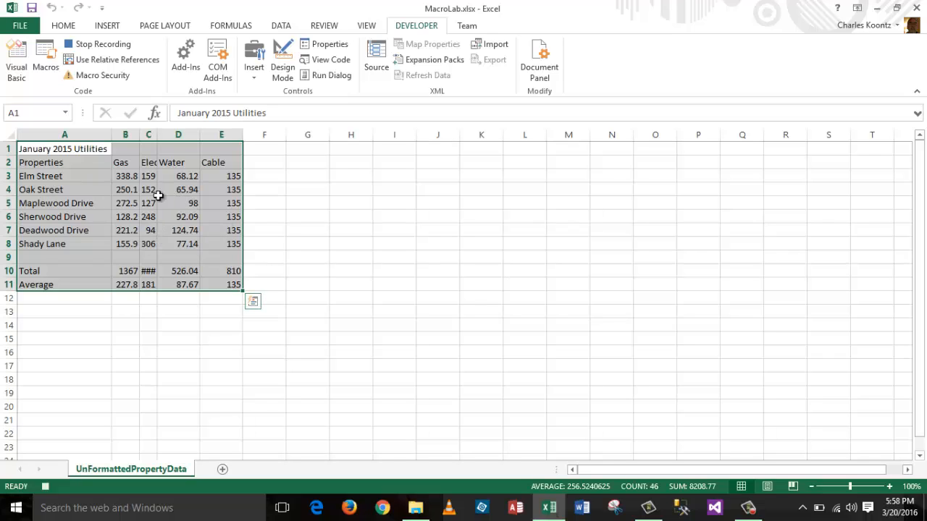
Apply the dollar Accounting number format and a standard blue font color to the expense figures in B3:E11
left_click(128, 176)
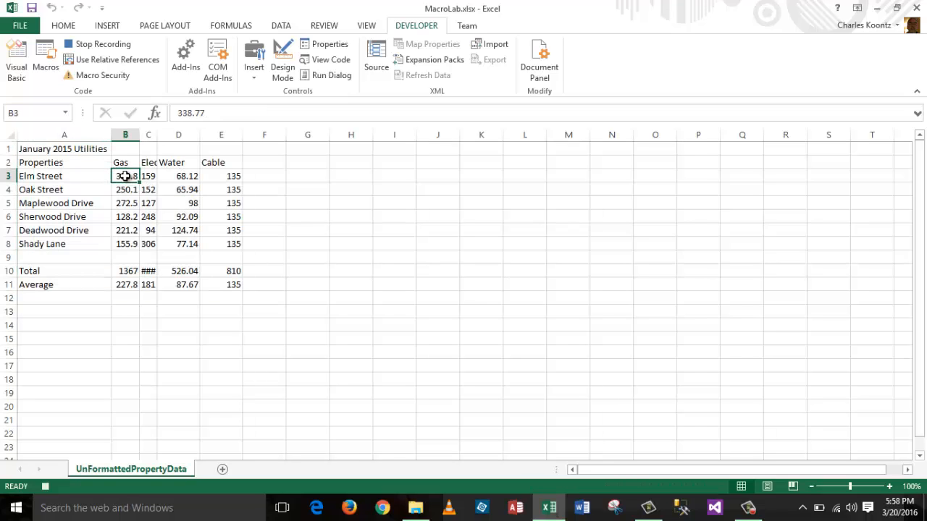
left_click_drag(126, 176, 229, 286)
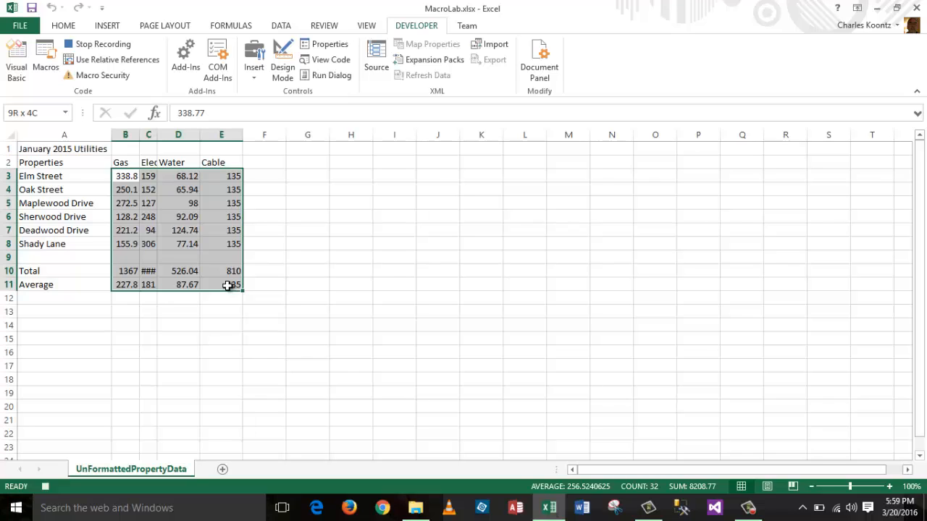
left_click_drag(228, 286, 228, 286)
left_click(64, 26)
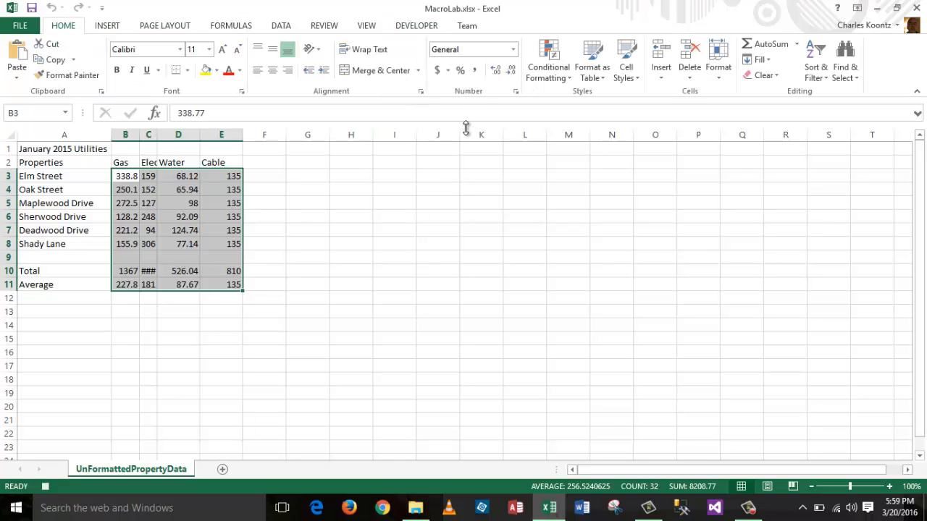
left_click(439, 71)
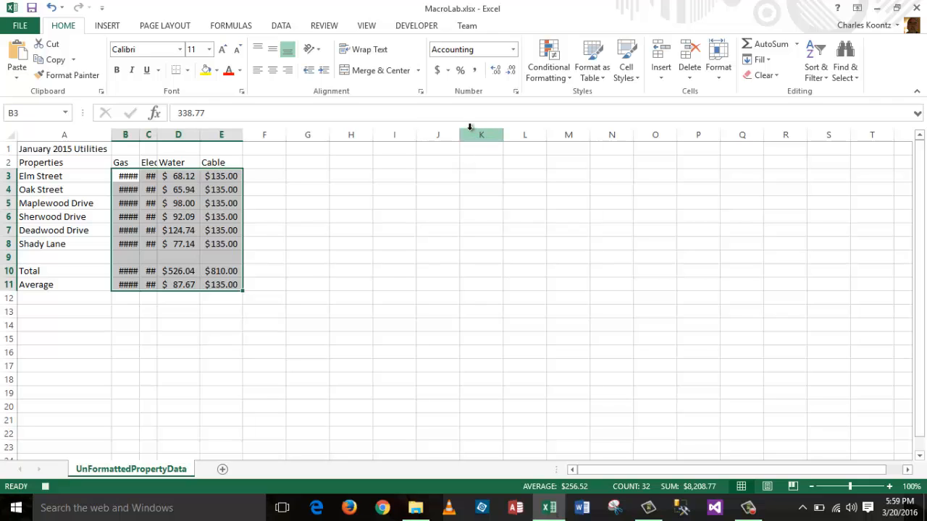
left_click(241, 71)
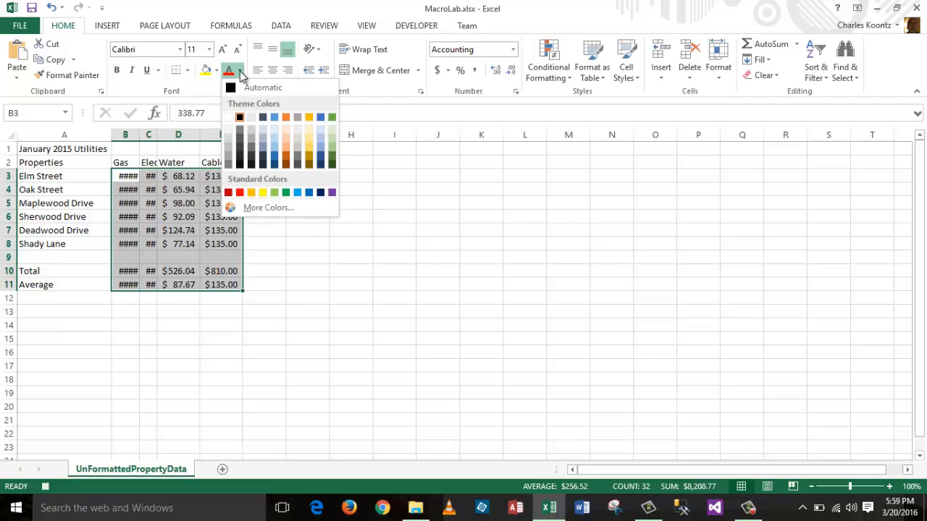
left_click(309, 193)
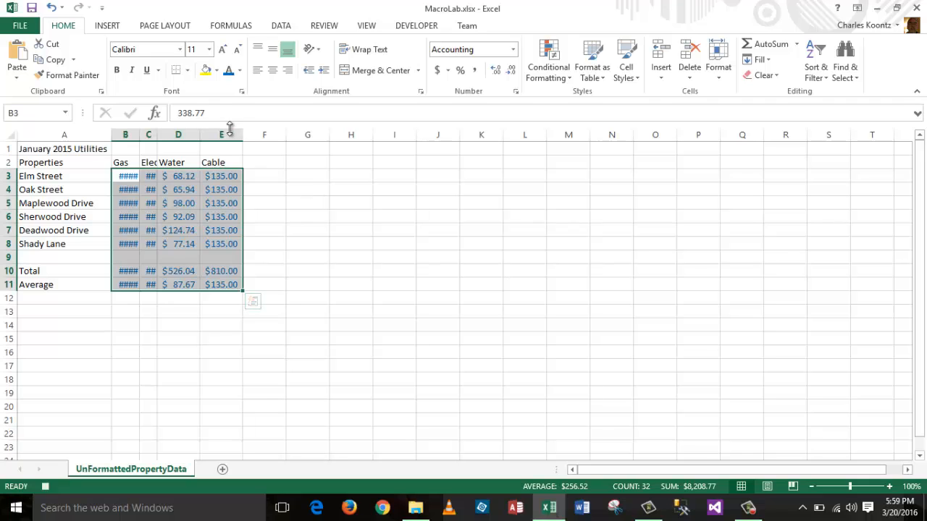
AutoFit the column widths for the whole utilities table A1:E11
left_click_drag(35, 152, 233, 284)
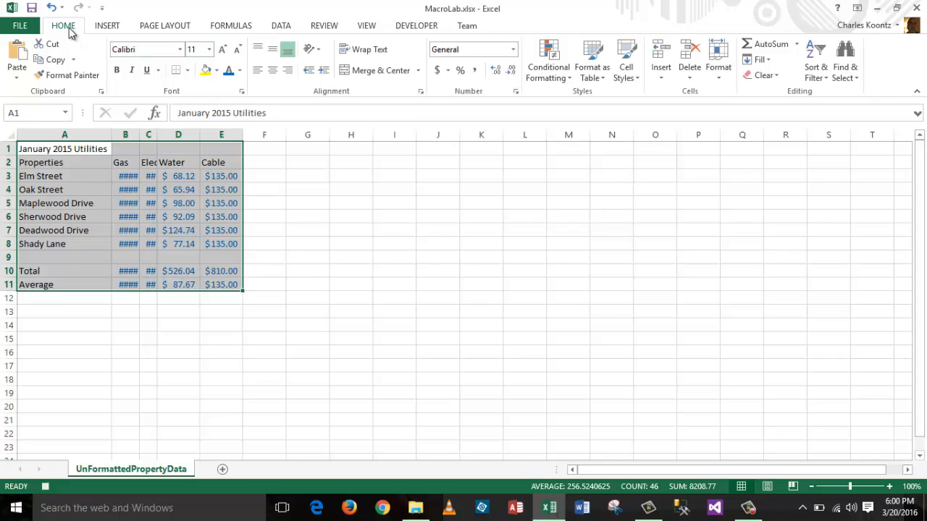
left_click(721, 81)
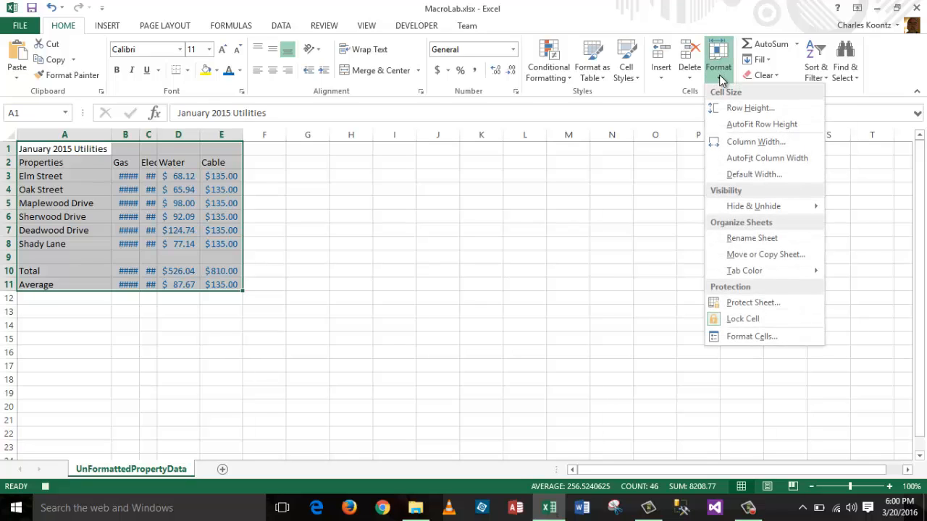
left_click(767, 158)
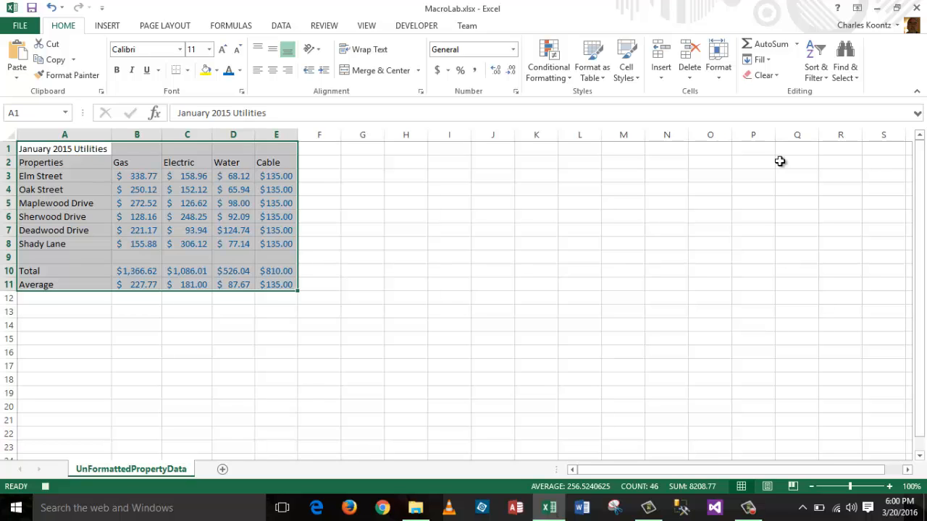
left_click(45, 162)
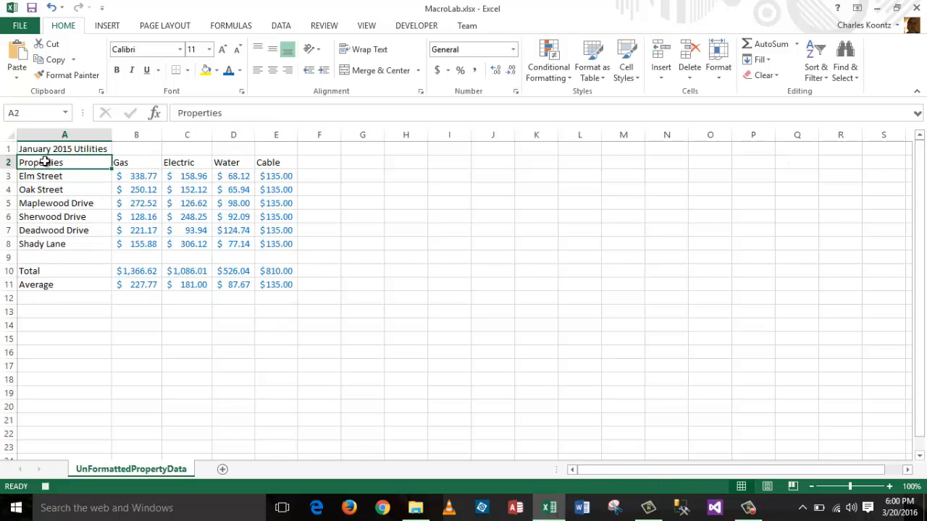
Make the column headings in A2:E2 bold
left_click_drag(45, 162, 269, 166)
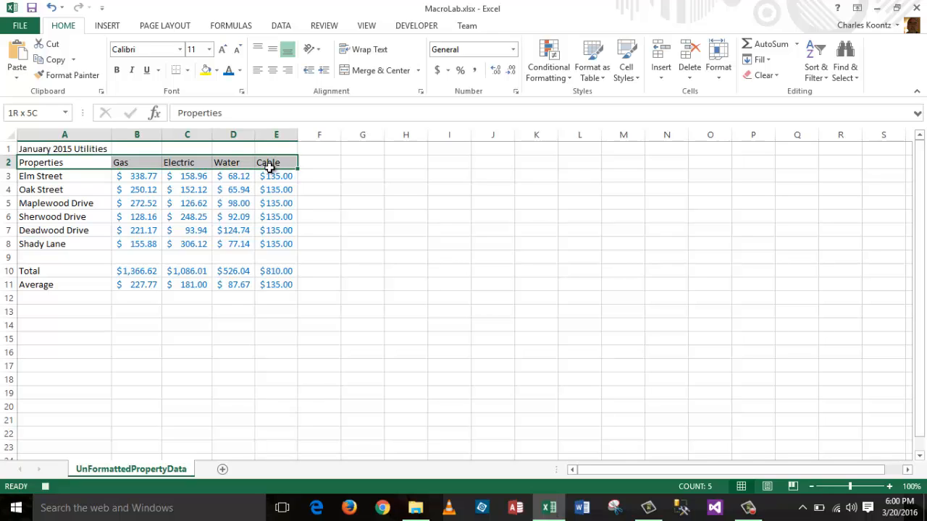
left_click_drag(269, 167, 269, 168)
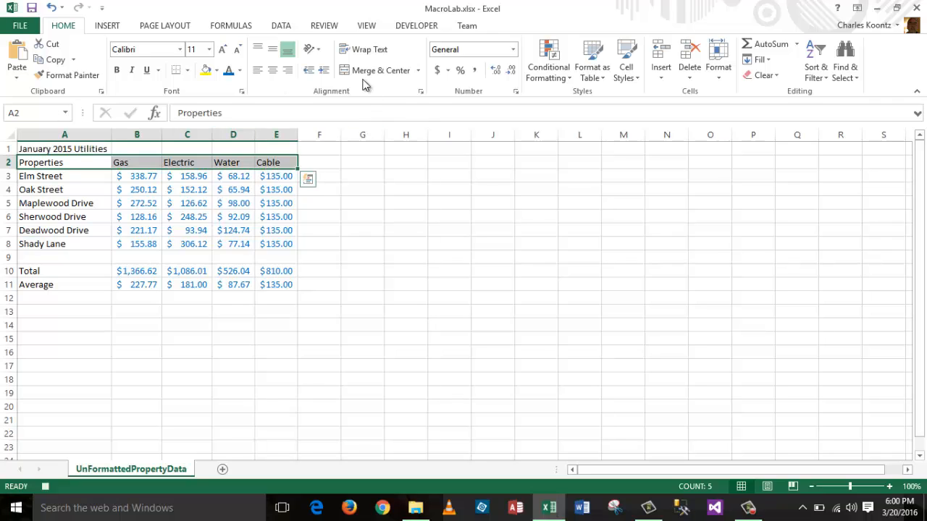
left_click(117, 69)
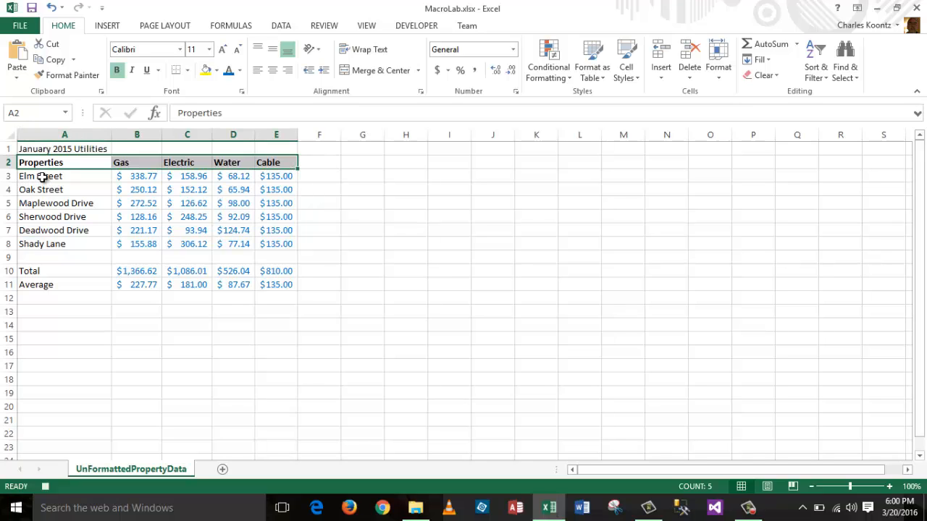
Italicize the property names in A3:A8 and bold the Total and Average rows in A10:E11
left_click_drag(42, 177, 48, 245)
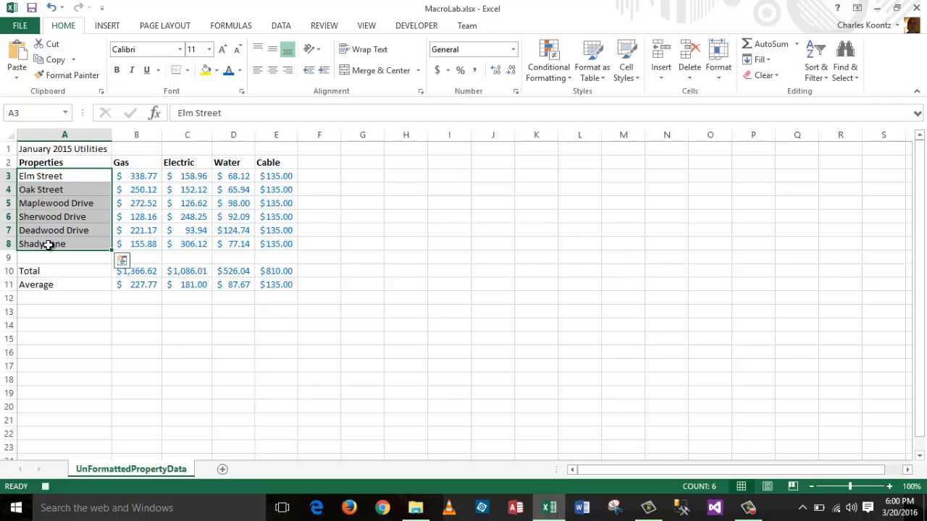
left_click(132, 72)
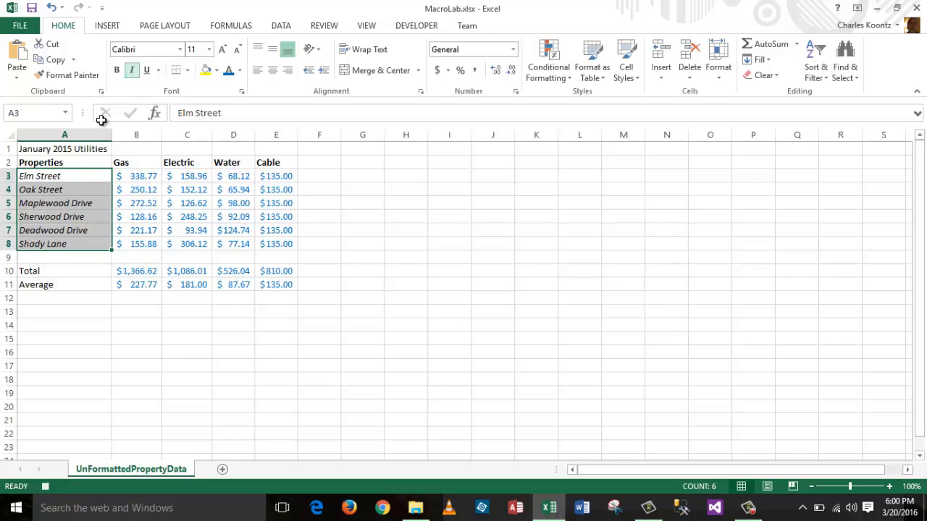
left_click_drag(29, 272, 265, 284)
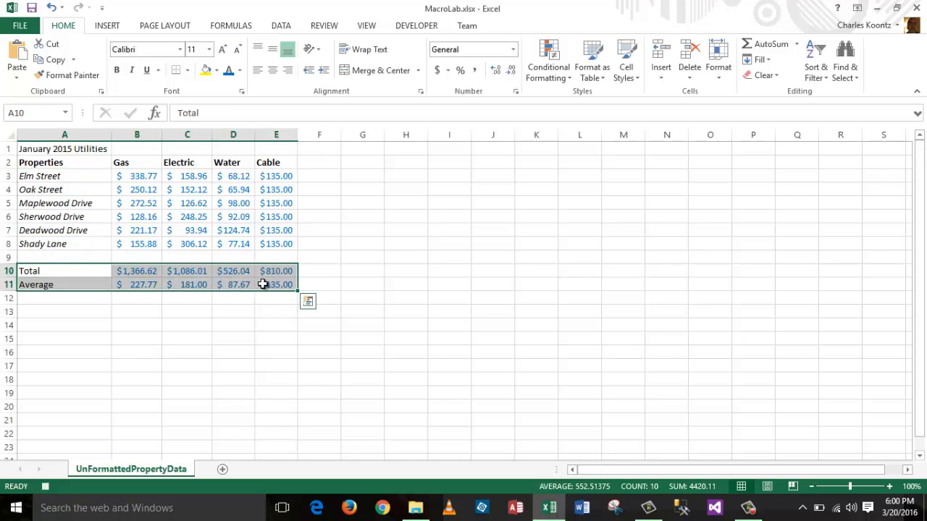
left_click(117, 71)
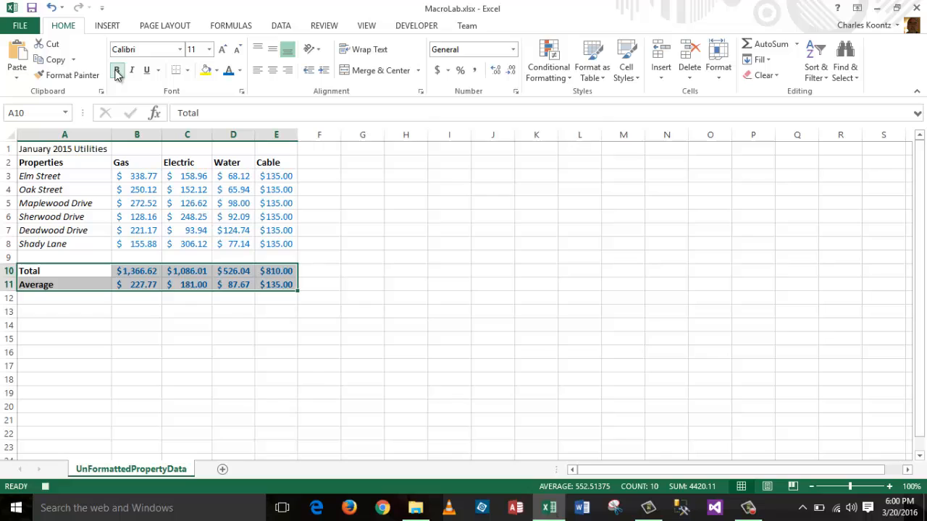
Set the "January 2015 Utilities" title in A1 to font size 14 and make it bold
left_click(84, 151)
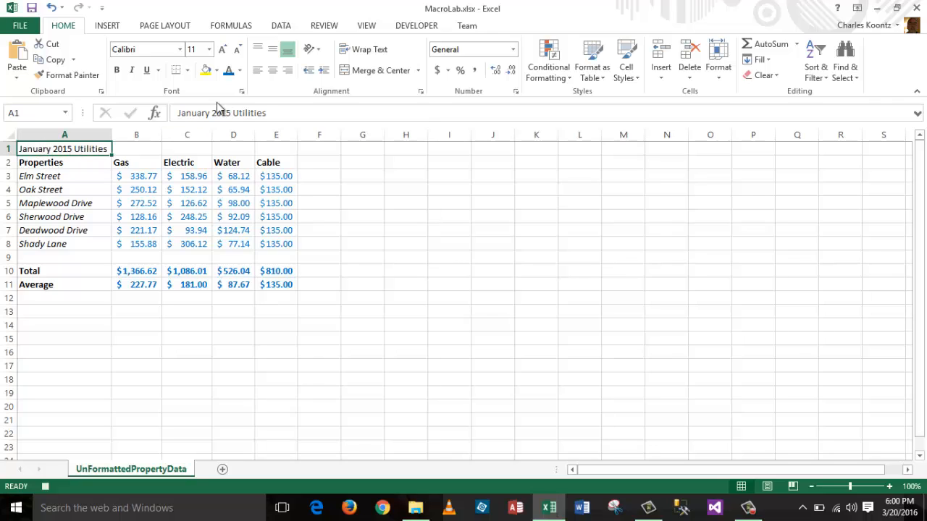
left_click(209, 50)
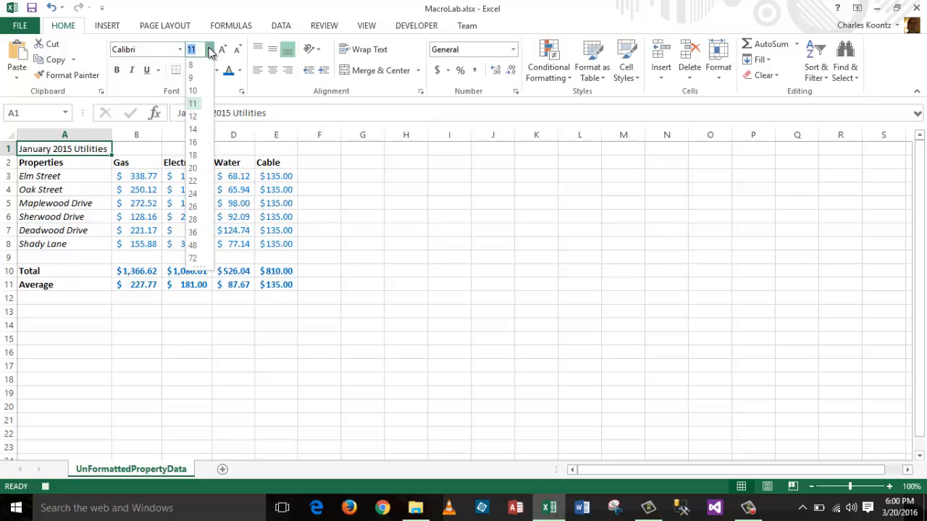
left_click(194, 128)
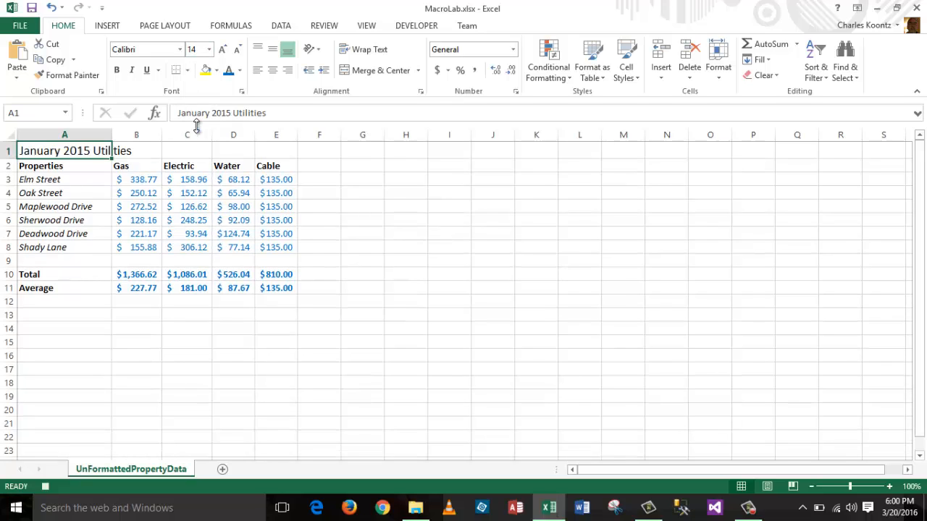
left_click(117, 70)
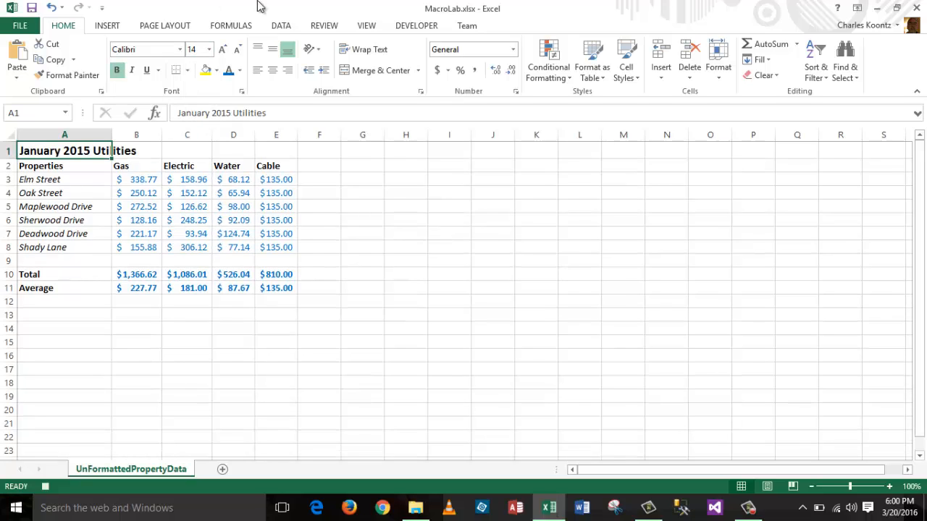
left_click(373, 72)
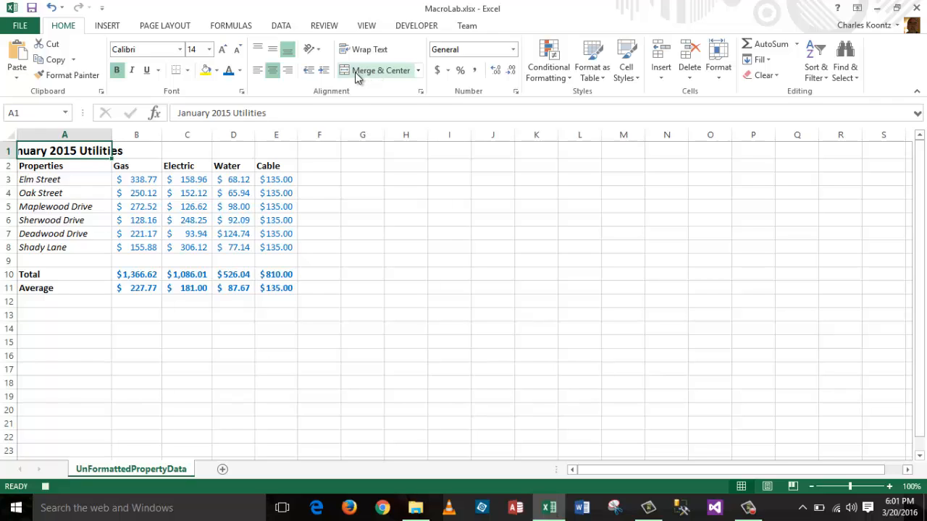
left_click(53, 8)
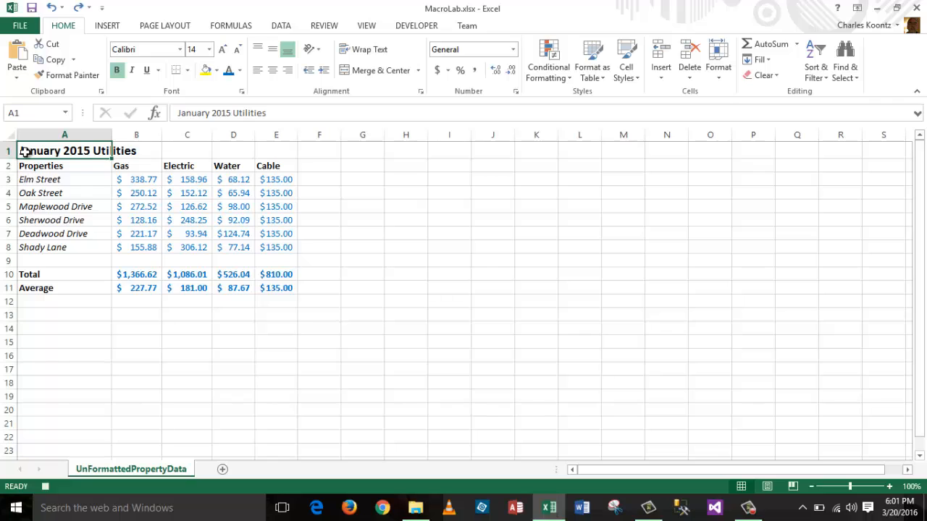
left_click(233, 367)
Merge and center the title across A1:E1
left_click(37, 154)
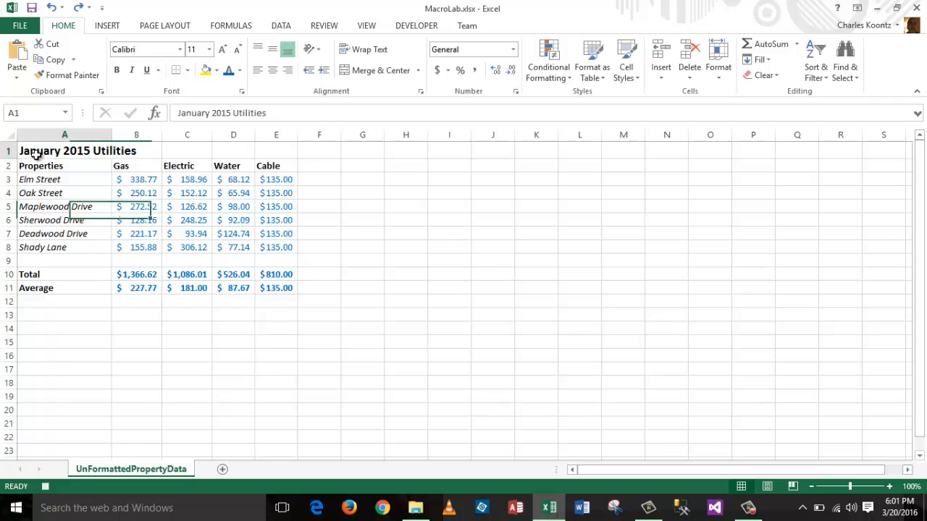
left_click_drag(36, 154, 281, 145)
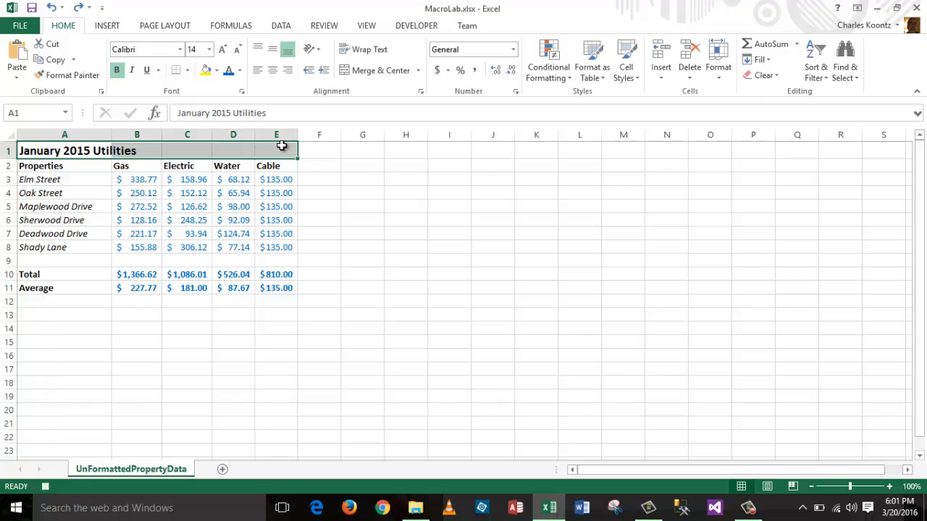
left_click(384, 70)
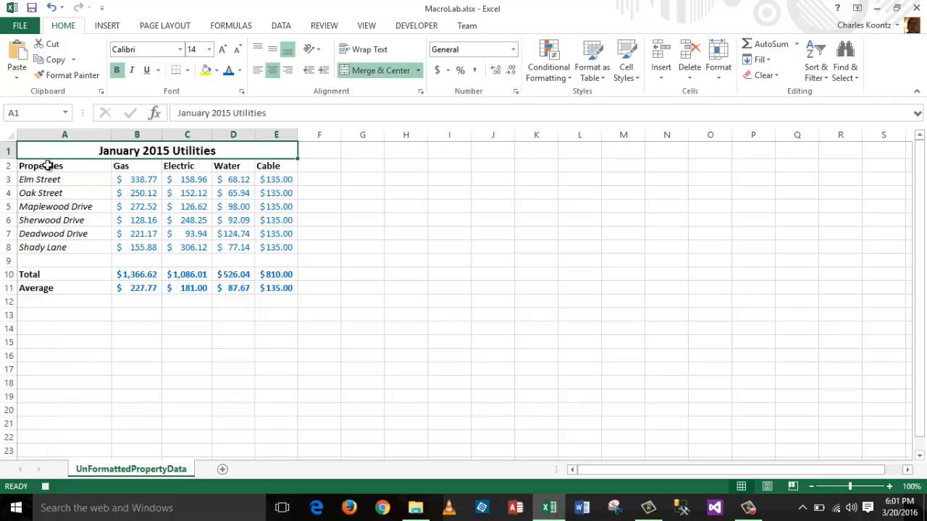
Fill the heading row A2:E2 with a light gray theme color
left_click_drag(47, 166, 267, 167)
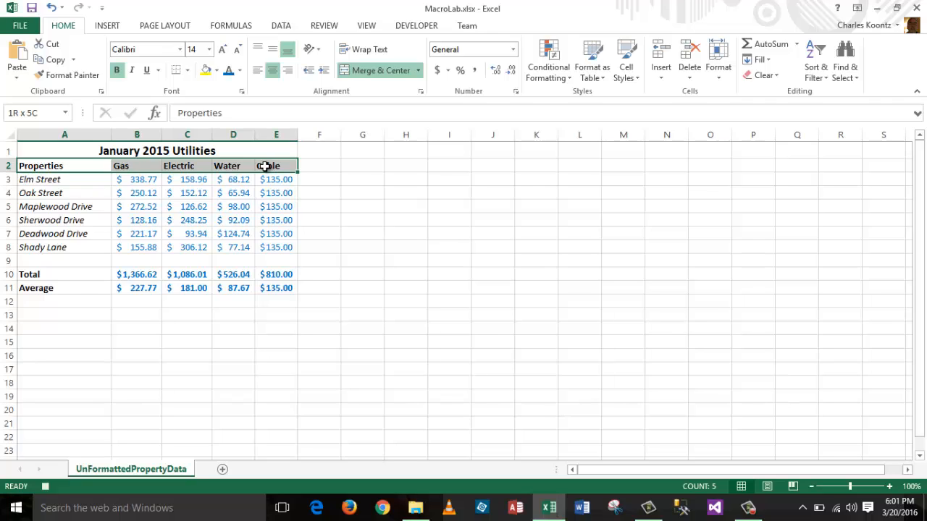
left_click_drag(265, 166, 265, 166)
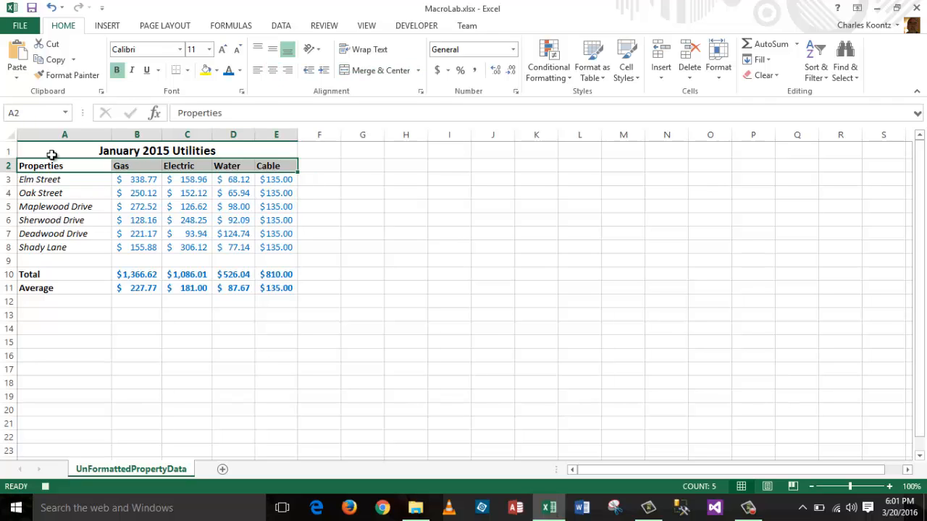
left_click(217, 71)
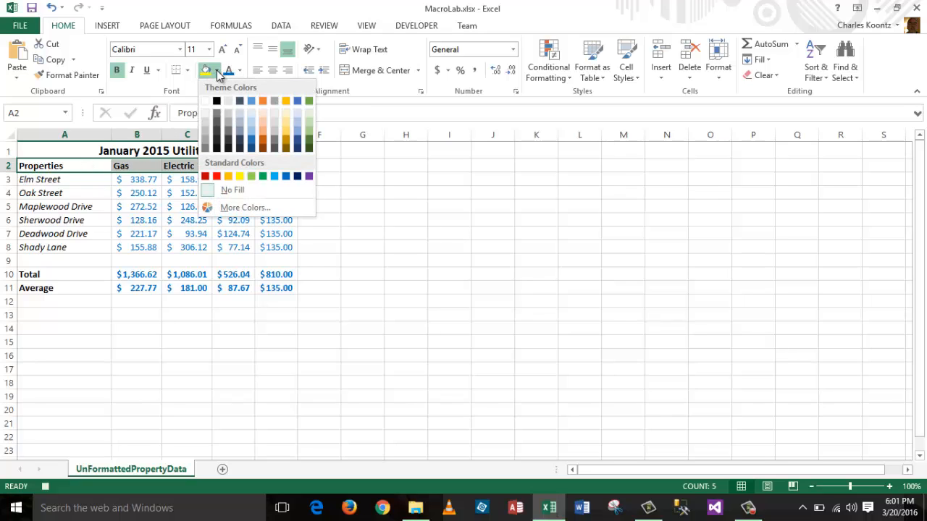
left_click(208, 124)
left_click(504, 262)
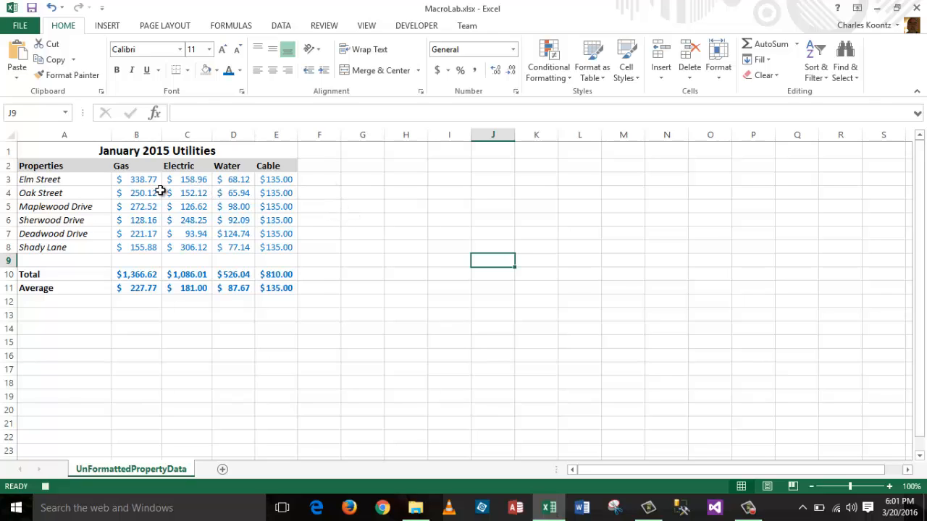
Apply light blue gradient-fill data bars as conditional formatting to the Gas expenses in B3:B8
left_click_drag(143, 181, 139, 247)
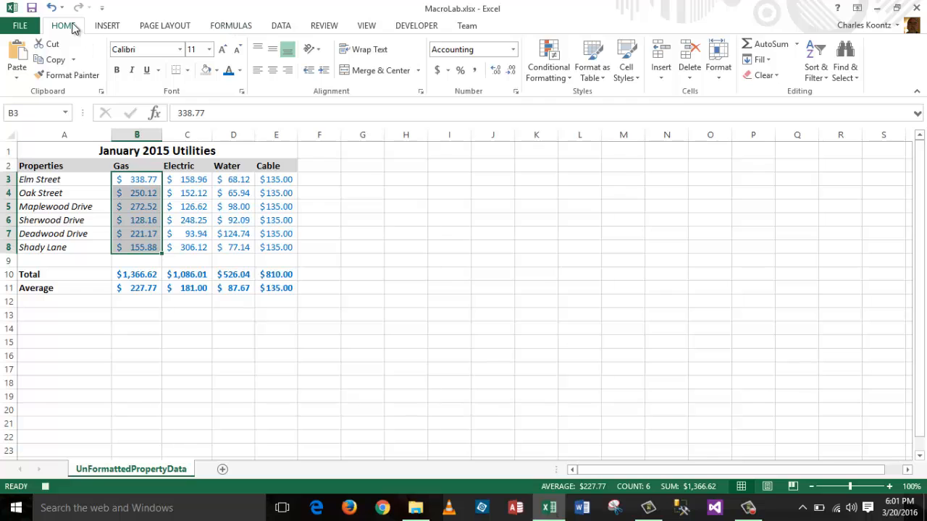
left_click(554, 64)
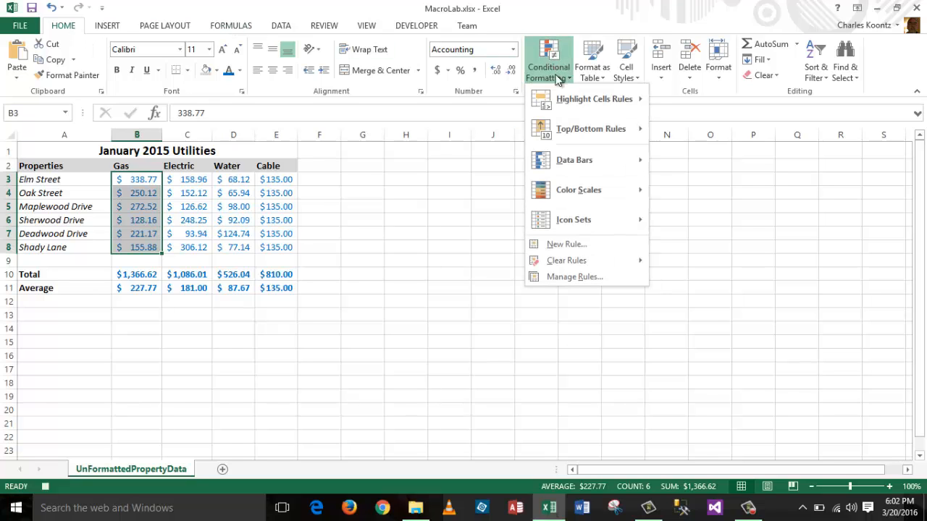
mouse_move(584, 160)
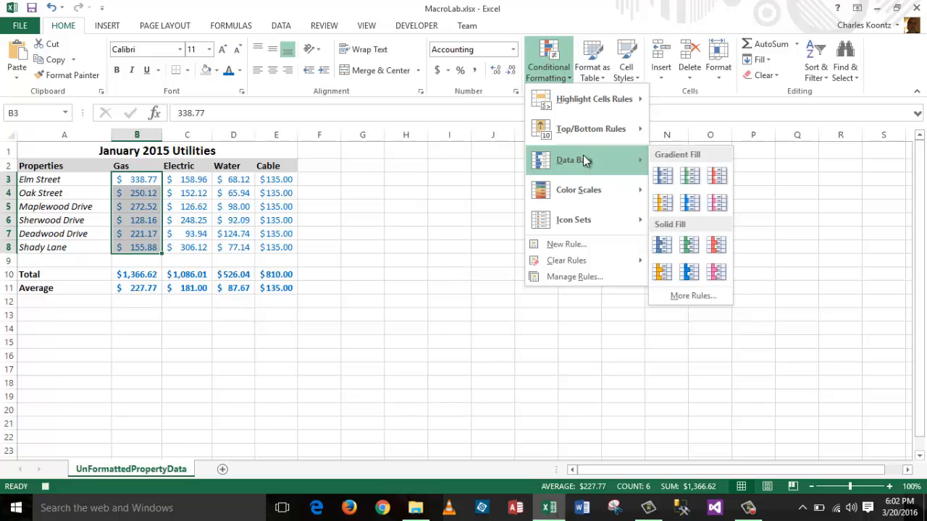
left_click(696, 202)
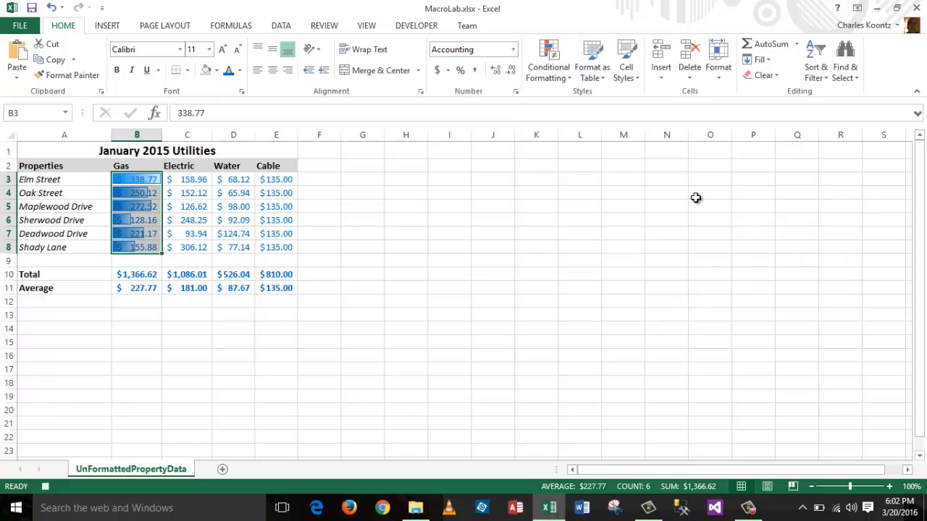
left_click(648, 286)
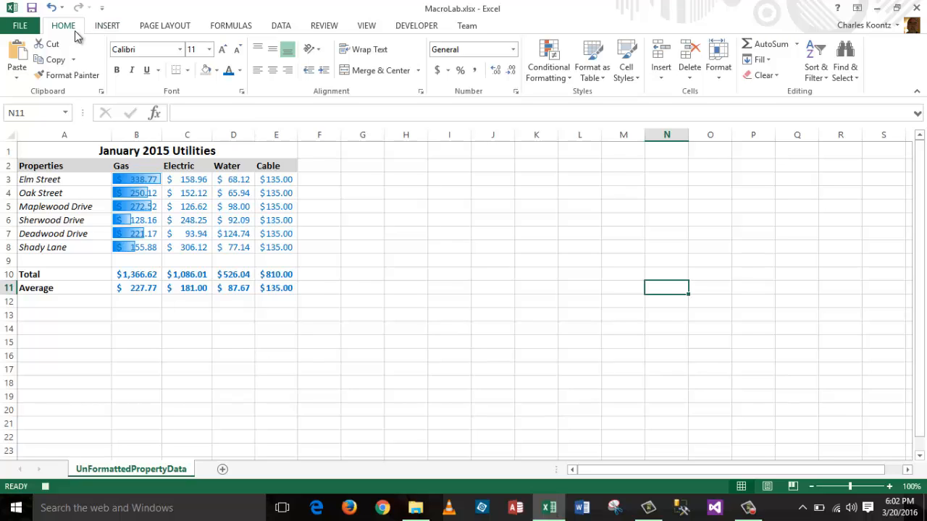
Stop recording the formatting macro
left_click(410, 29)
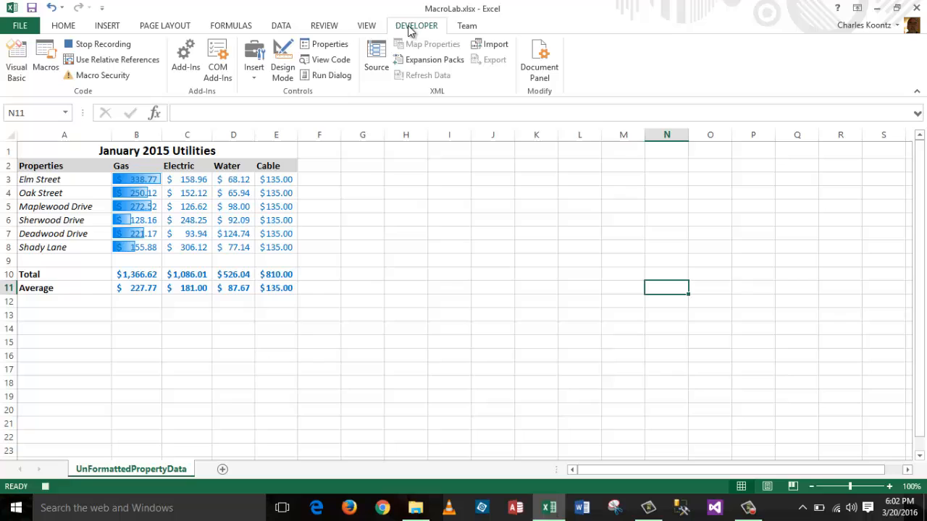
left_click(106, 51)
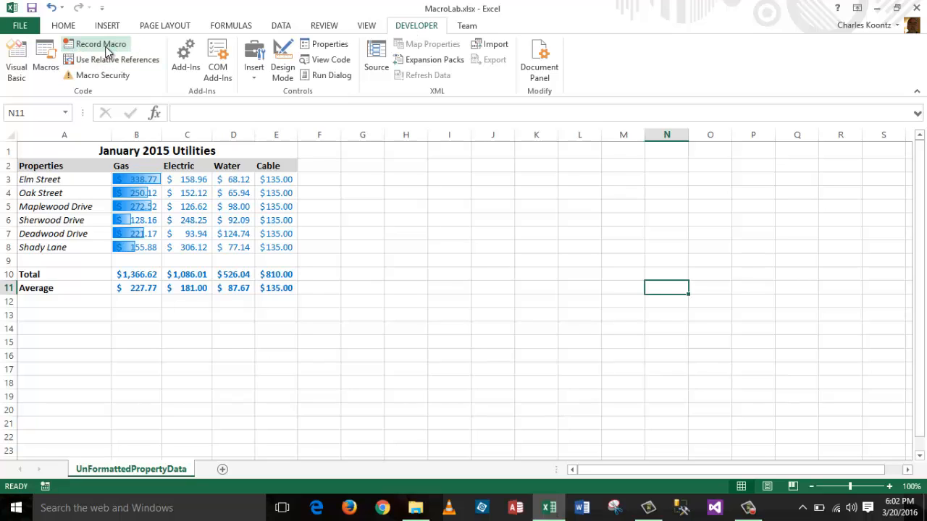
left_click(440, 394)
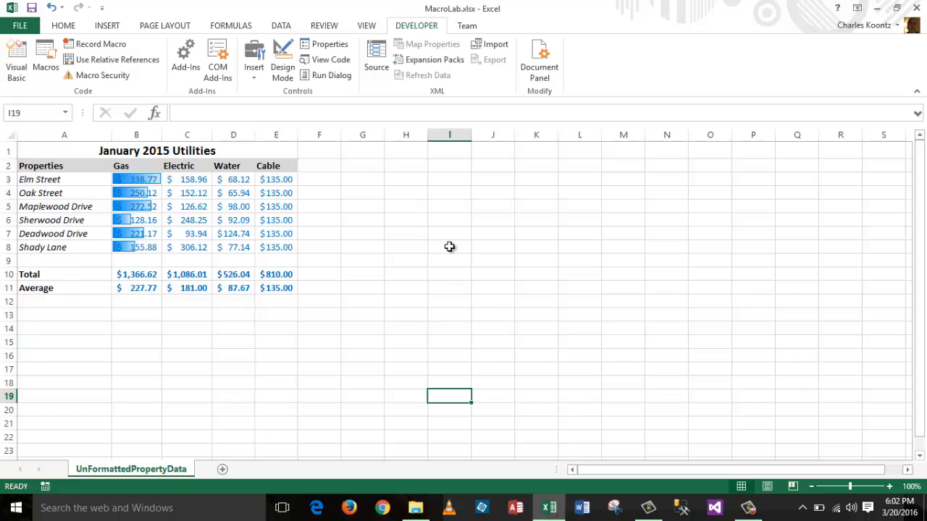
Copy the whole formatted utilities table A1:E11
left_click(68, 151)
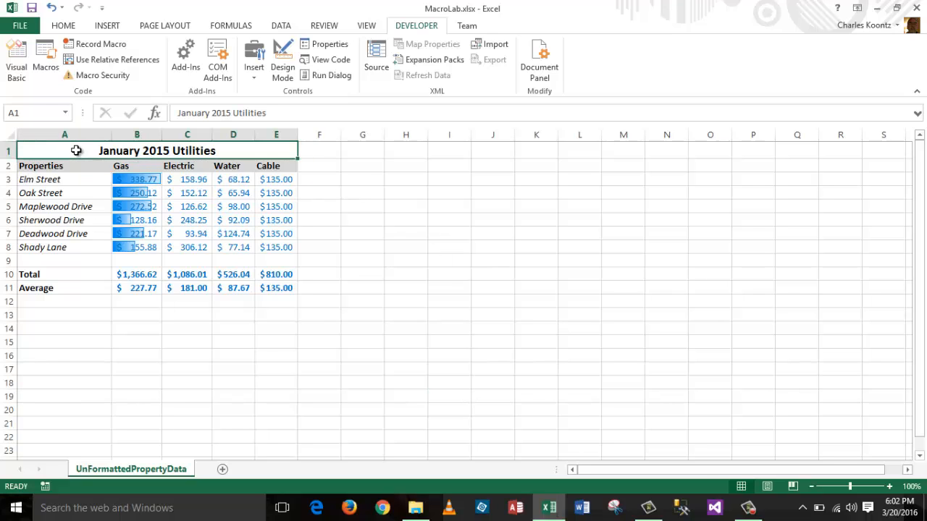
left_click_drag(72, 149, 212, 287)
key("ctrl+c")
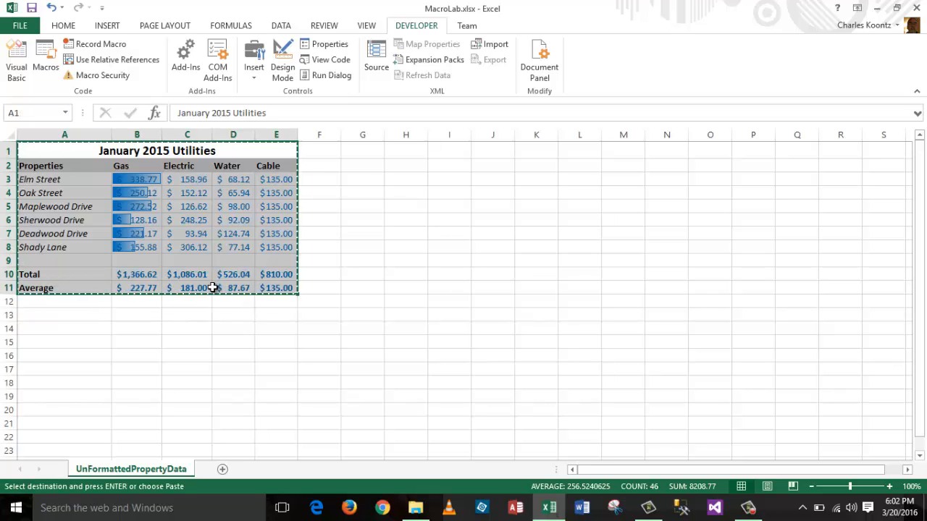
Add a new worksheet after UnFormattedPropertyData and rename it FormattedPropertyData
left_click(223, 470)
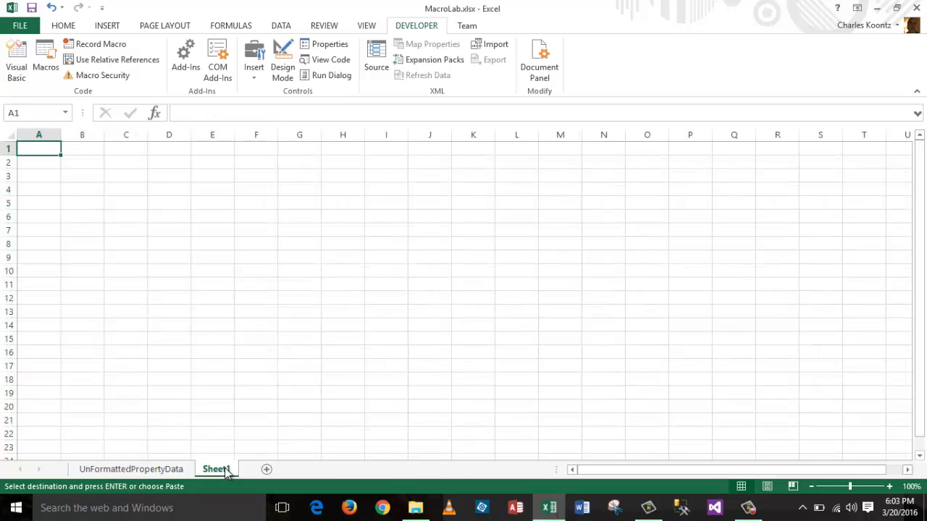
right_click(227, 470)
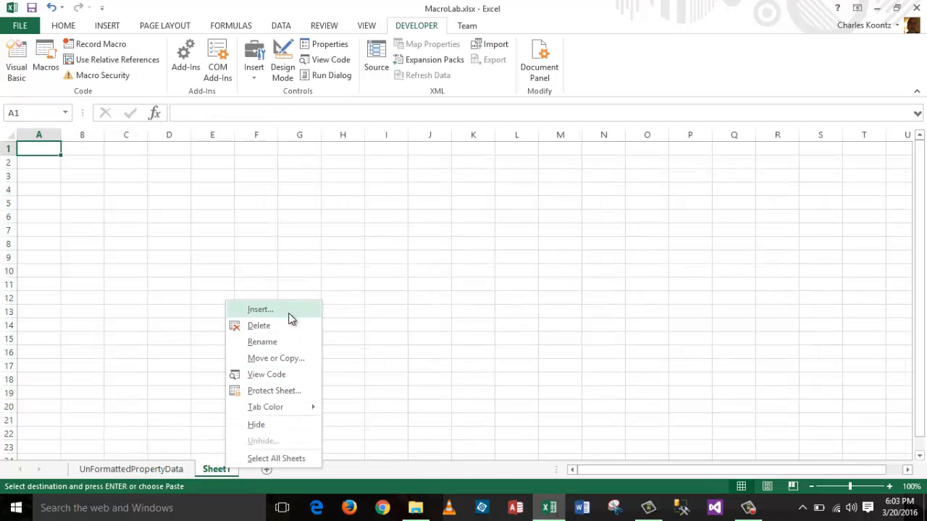
left_click(262, 341)
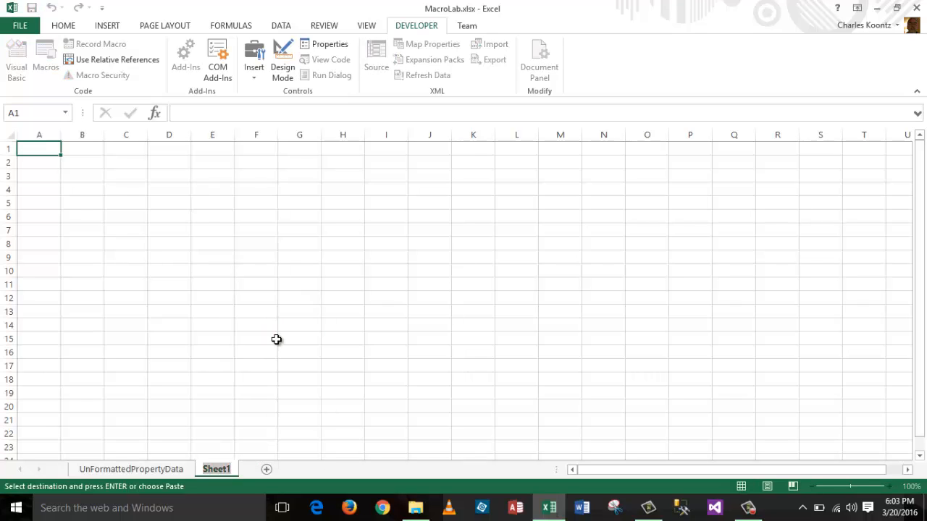
type("F")
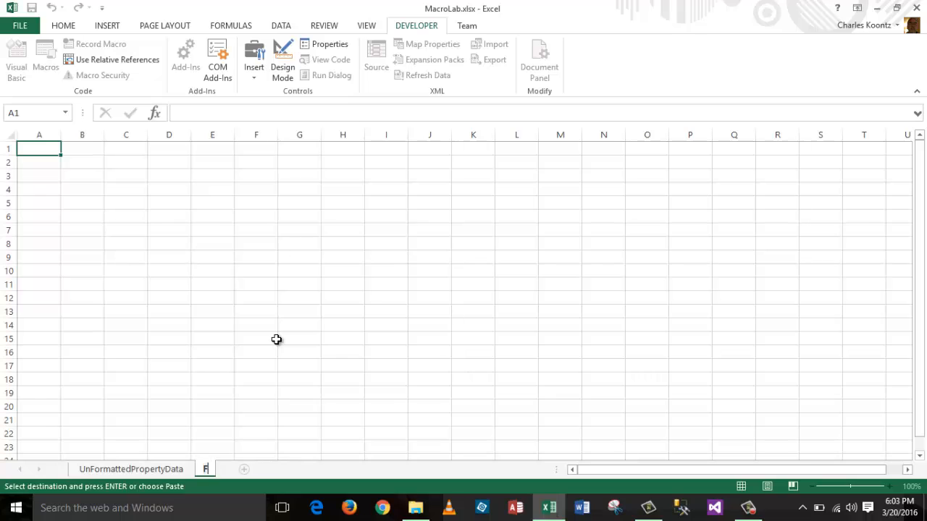
type("ormat")
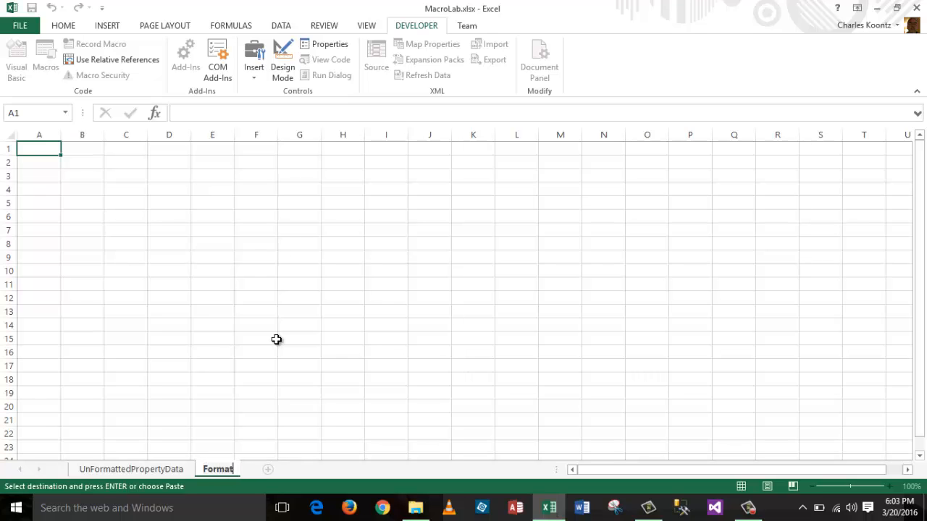
type("tedProperty")
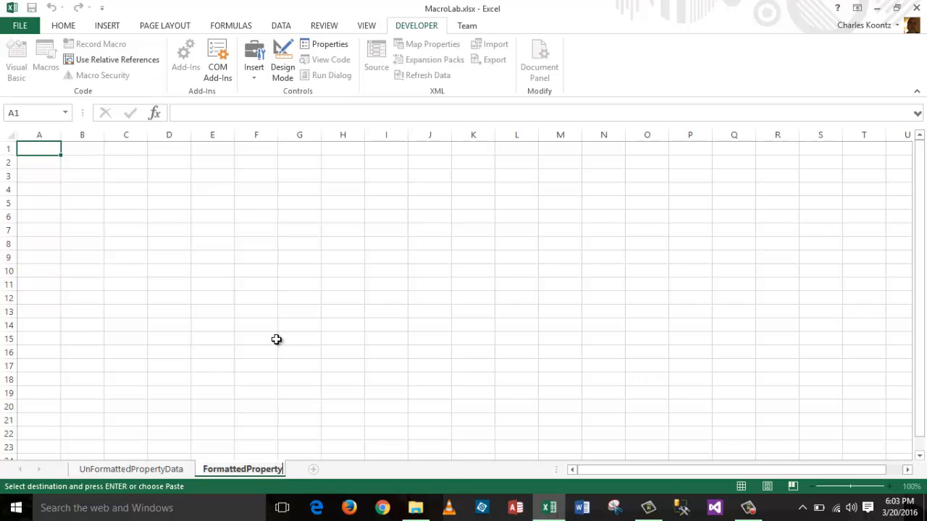
type("Dtata")
left_click(293, 467)
key("BackSpace")
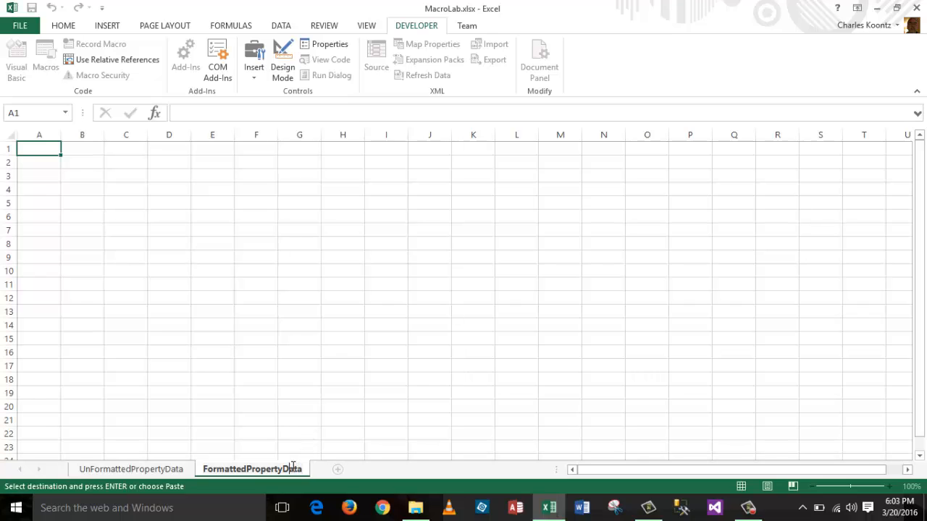
left_click(57, 148)
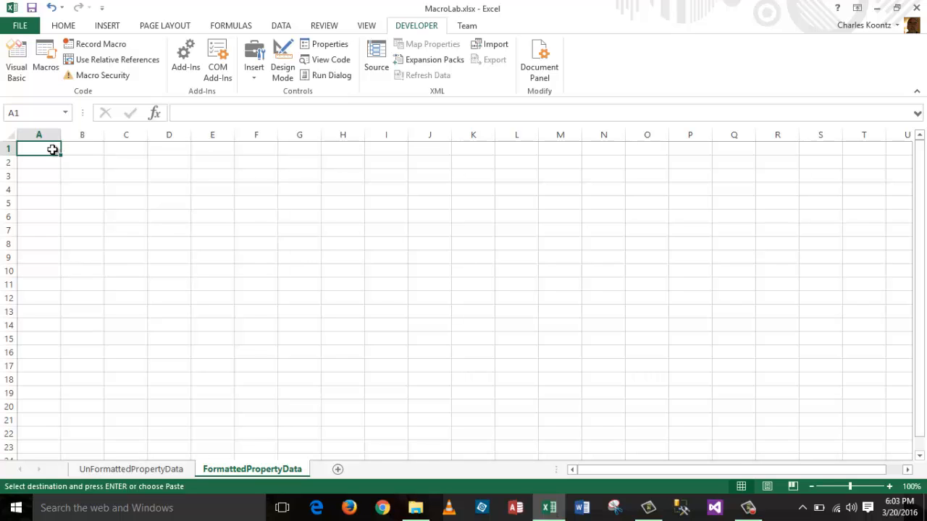
Paste the formatted utilities table at A1 of the FormattedPropertyData sheet and cancel the copy marquee on the source sheet
key("ctrl+v")
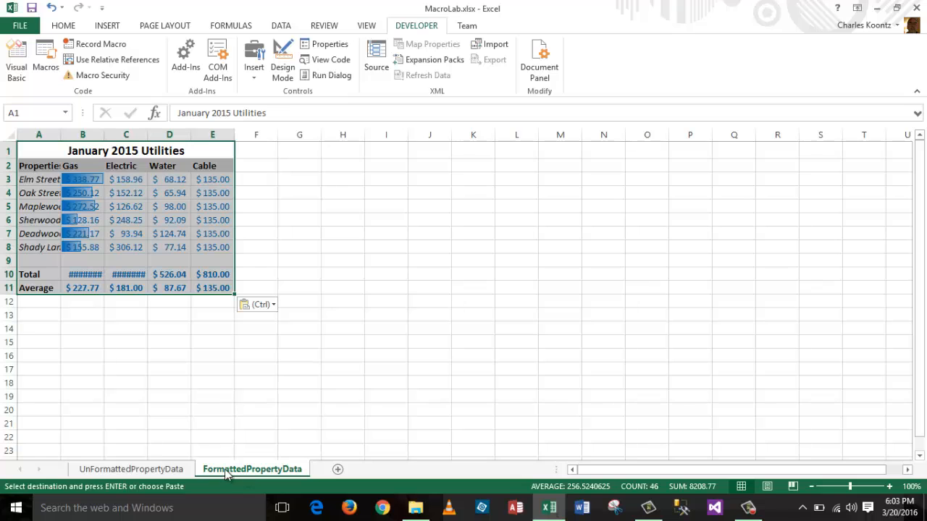
left_click(155, 471)
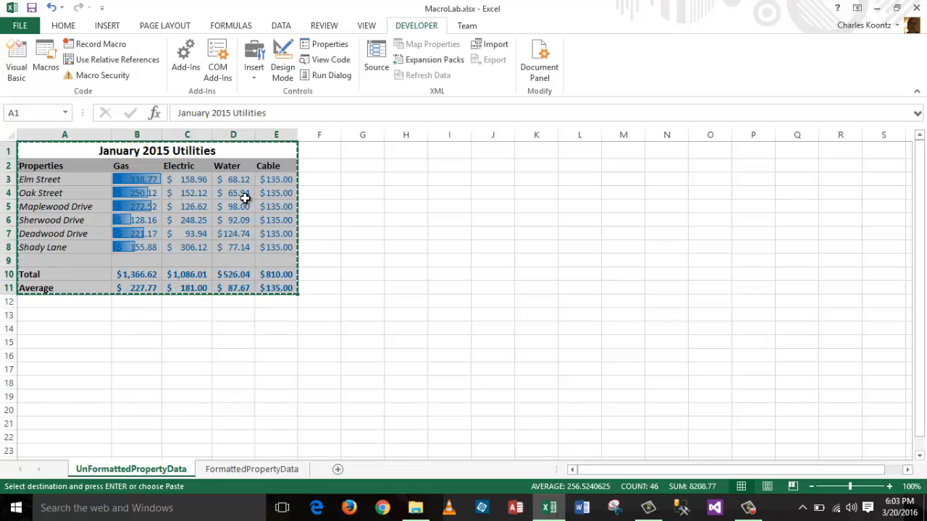
key("Escape")
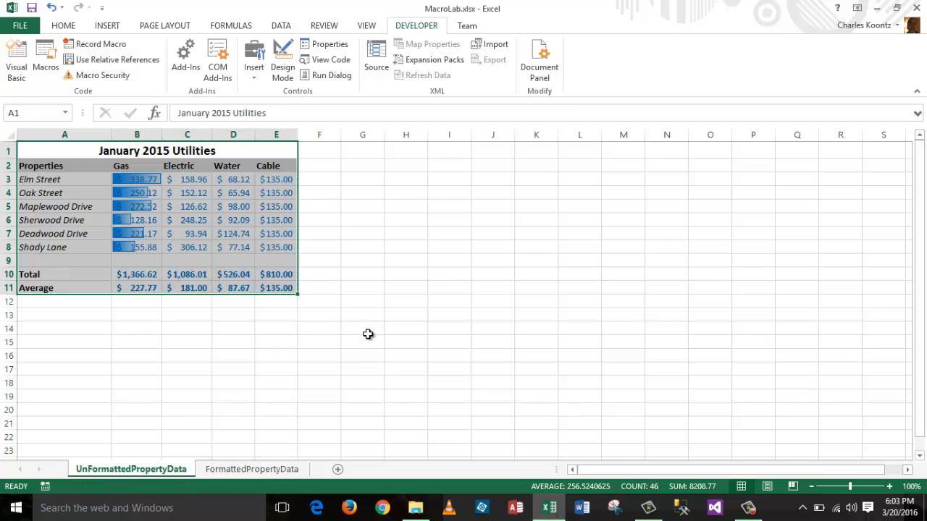
left_click(368, 355)
left_click(238, 469)
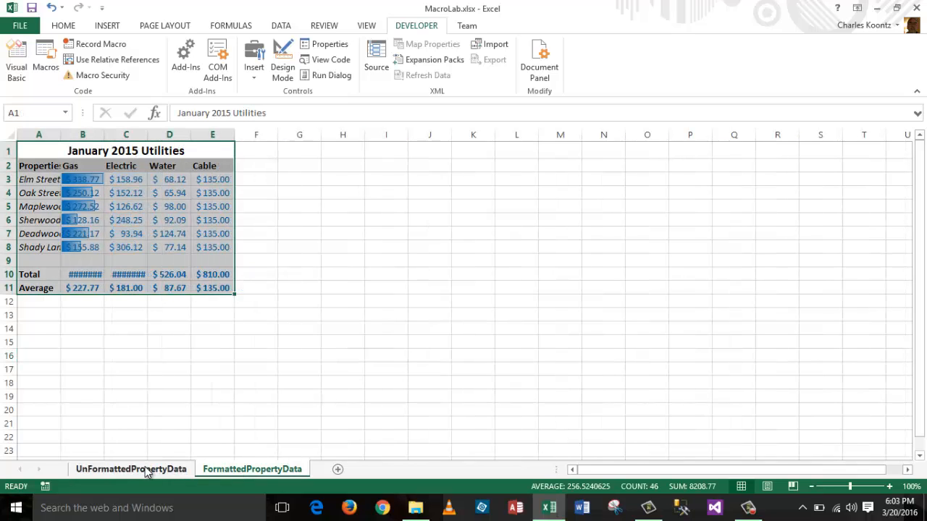
Clear only the formats from A1:E11 on the UnFormattedPropertyData sheet and narrow columns B and C
left_click(147, 471)
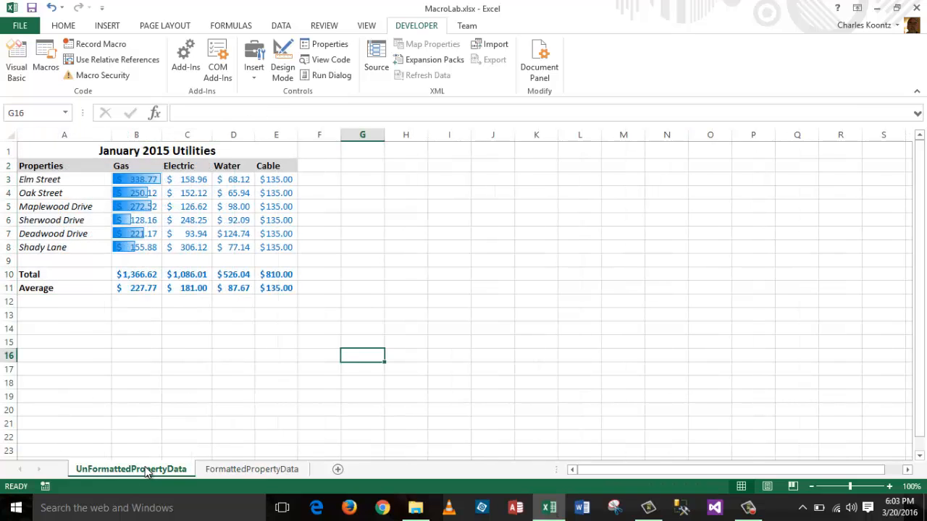
left_click(290, 291)
left_click_drag(289, 289, 68, 151)
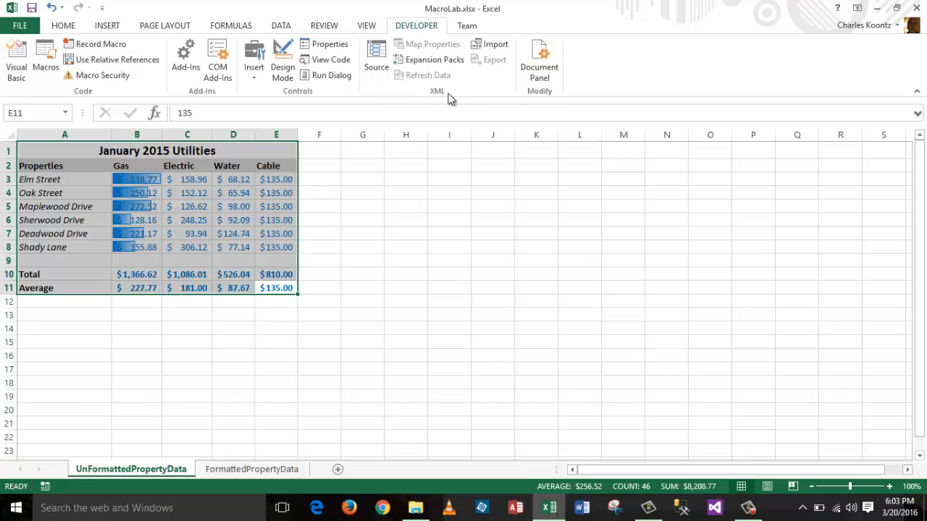
left_click(72, 27)
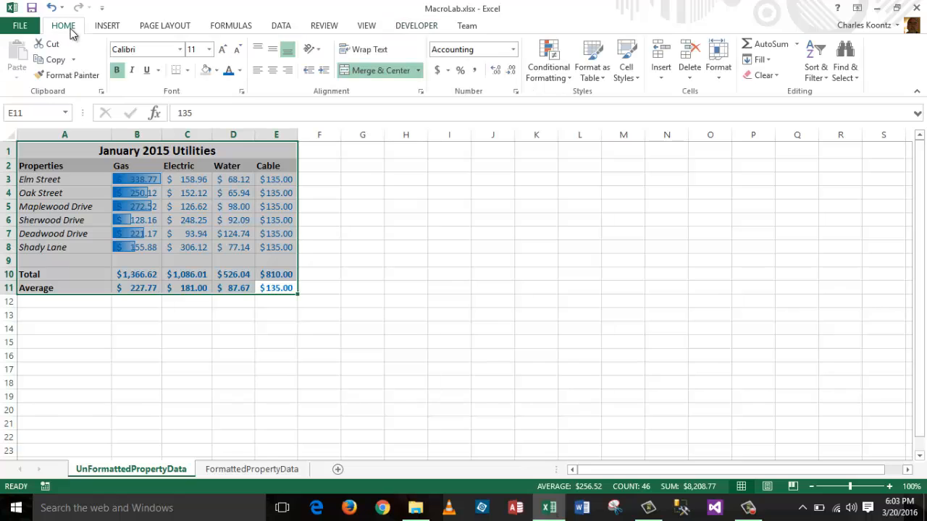
left_click(769, 80)
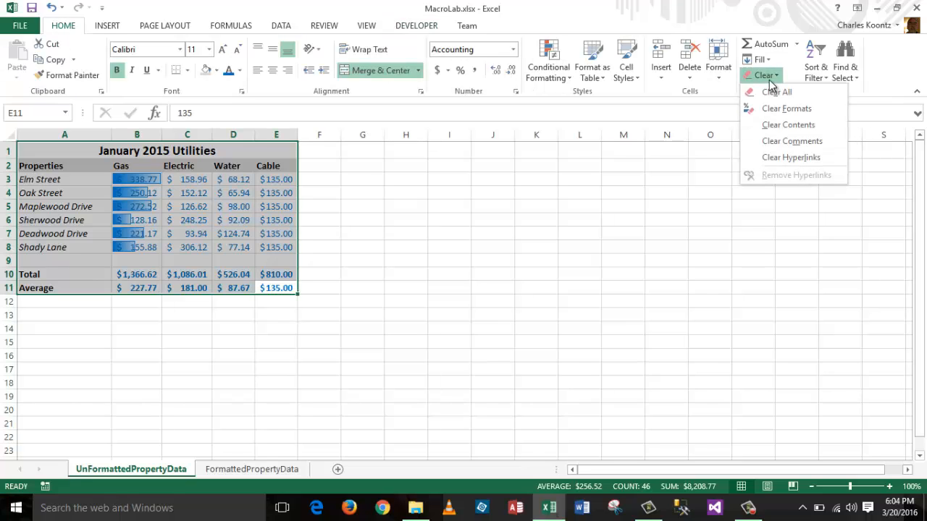
left_click(800, 108)
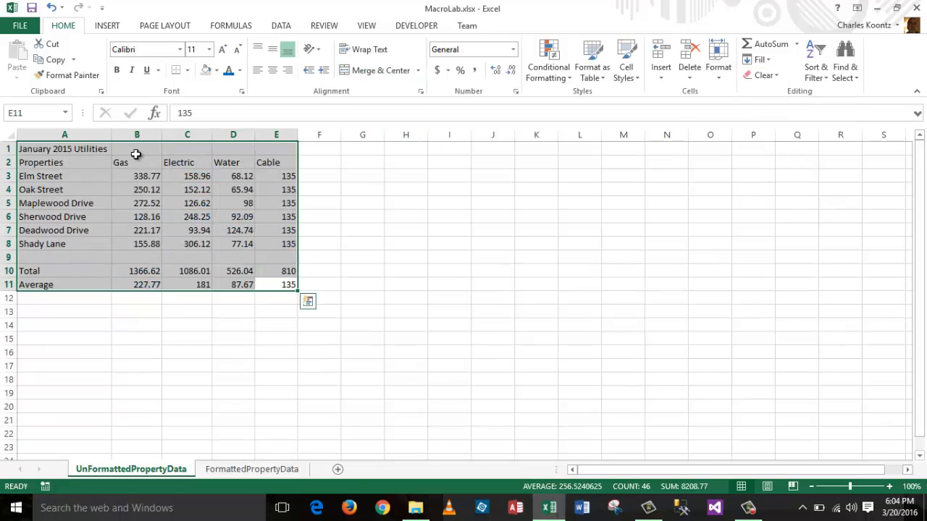
mouse_move(162, 135)
left_mouse_down()
mouse_move(133, 137)
mouse_move(182, 134)
mouse_move(167, 135)
left_mouse_up()
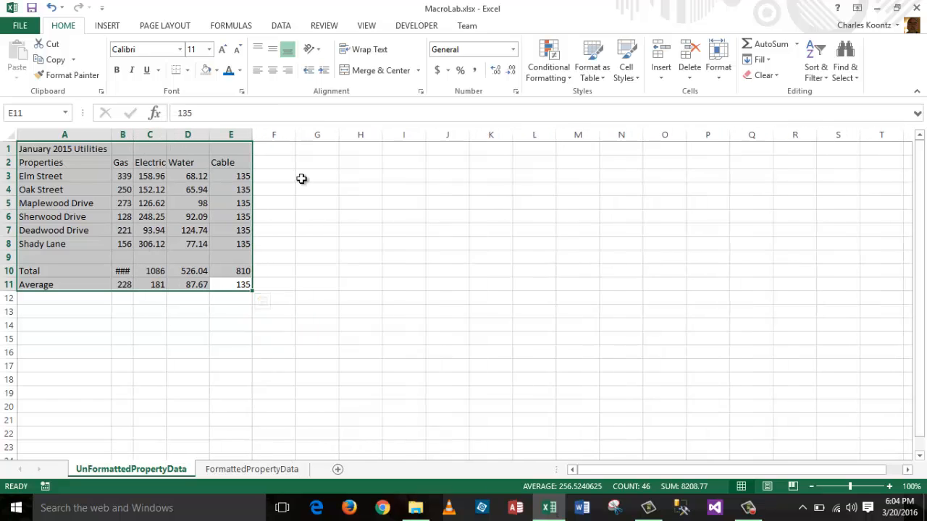
left_click(365, 407)
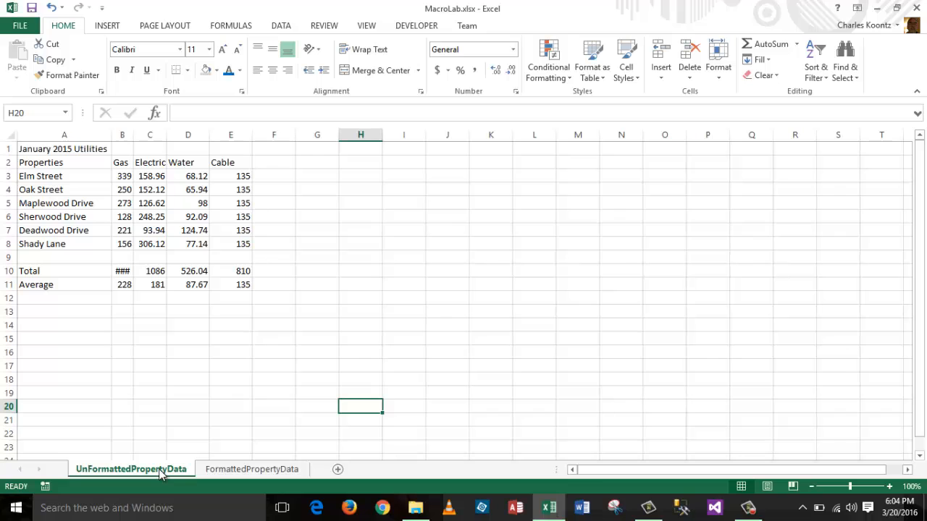
Clear all contents and formats from A1:E11 on the FormattedPropertyData sheet
left_click(265, 472)
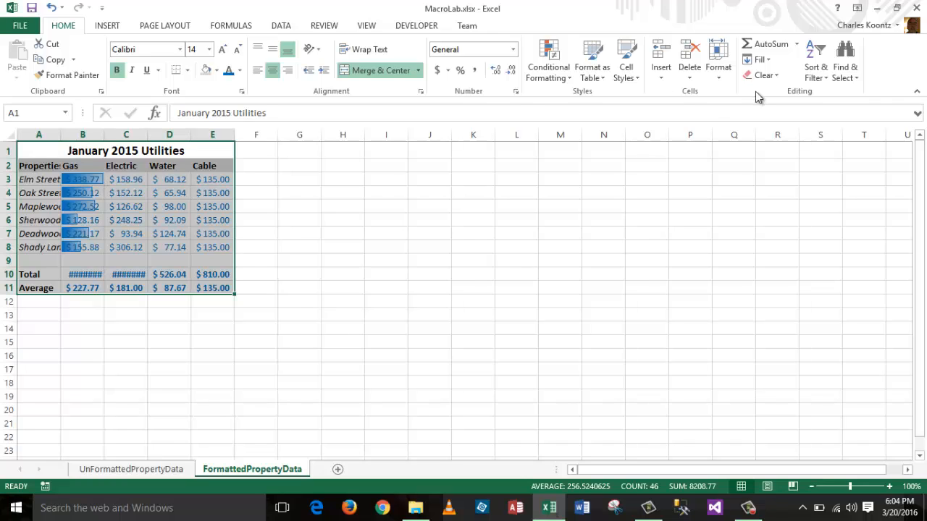
left_click(777, 74)
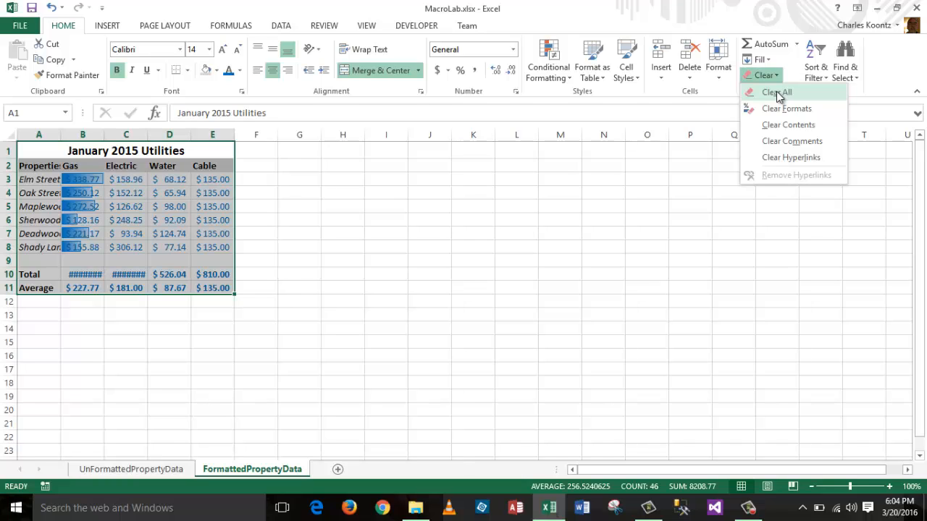
left_click(777, 92)
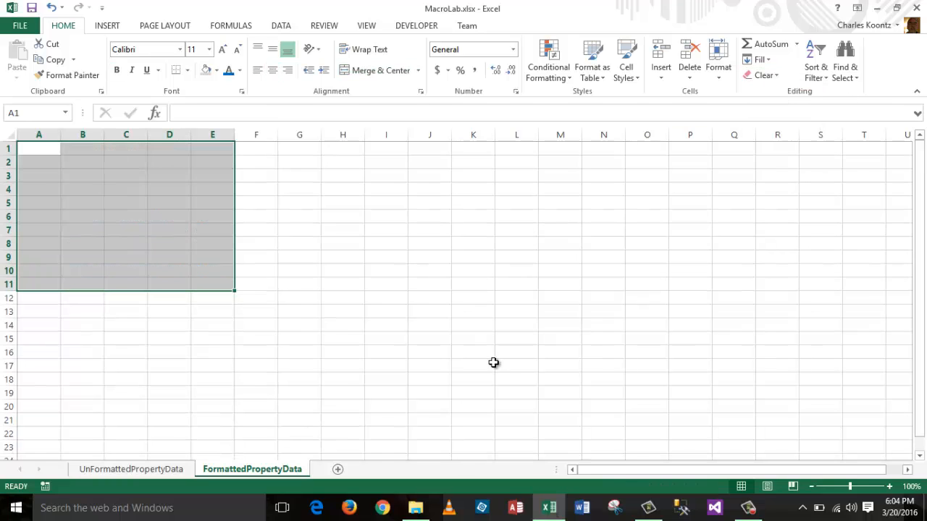
left_click(493, 362)
Copy the unformatted table A1:E11 from UnFormattedPropertyData and paste it at A1 of FormattedPropertyData
left_click(144, 470)
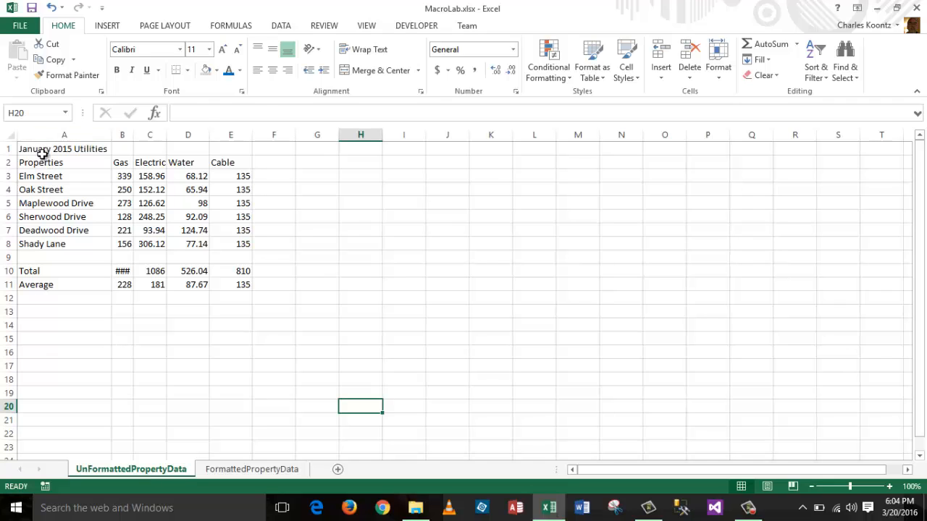
left_click_drag(39, 150, 238, 288)
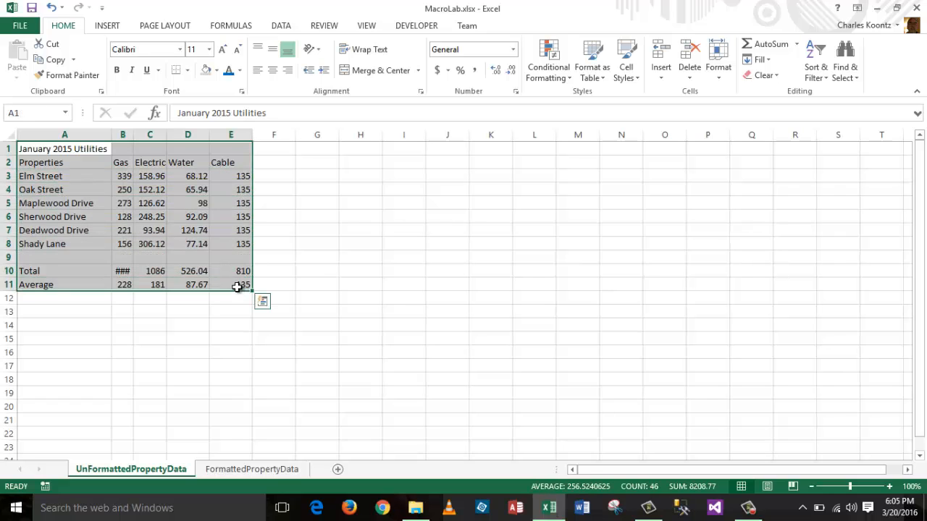
key("ctrl+c")
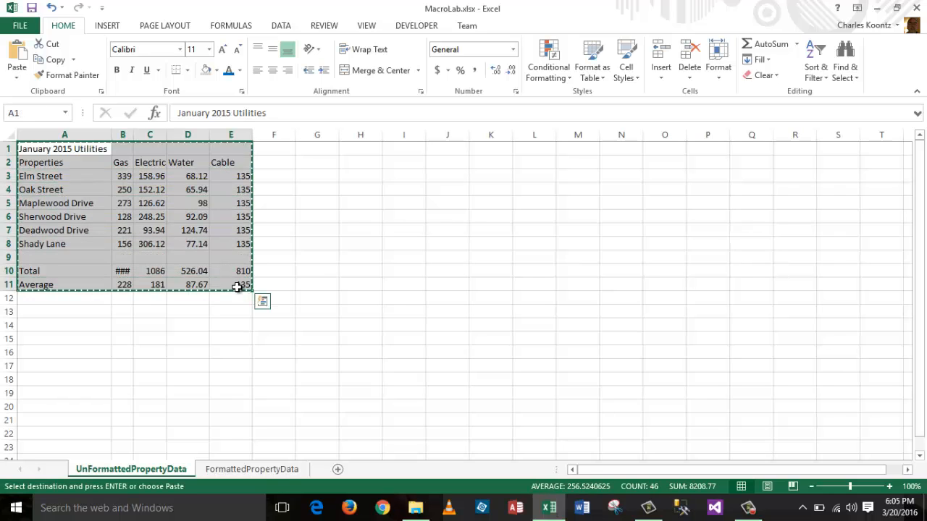
left_click(259, 471)
left_click(41, 149)
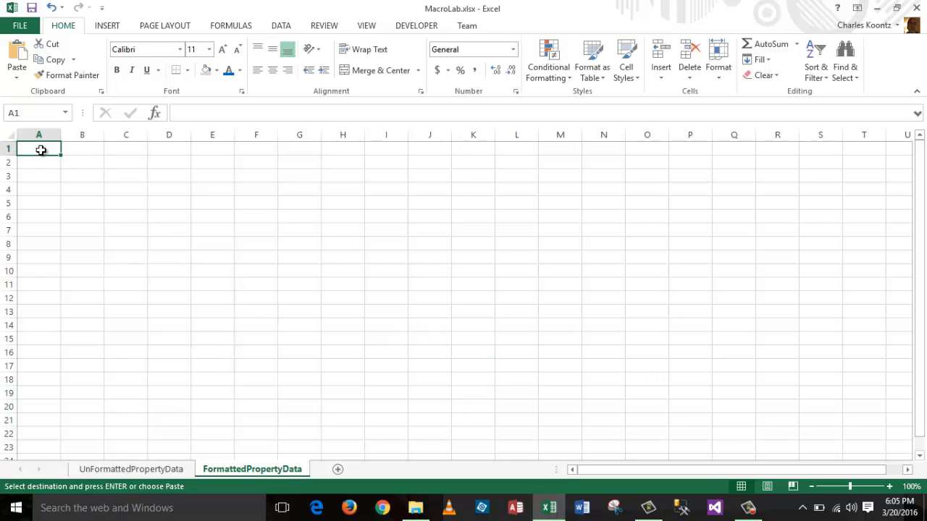
key("ctrl+v")
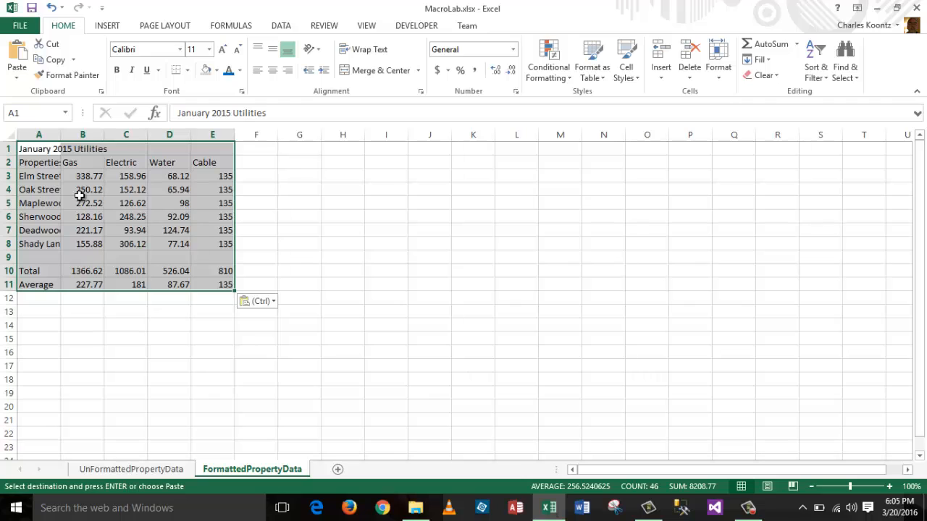
left_click(540, 297)
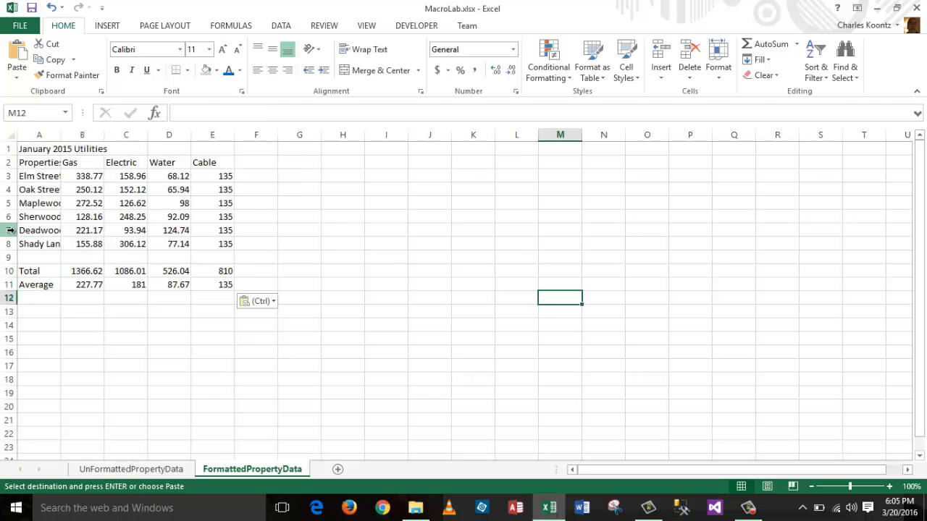
Review the available macros with the table A1:E11 selected, and close the list without running one
left_click_drag(29, 149, 232, 289)
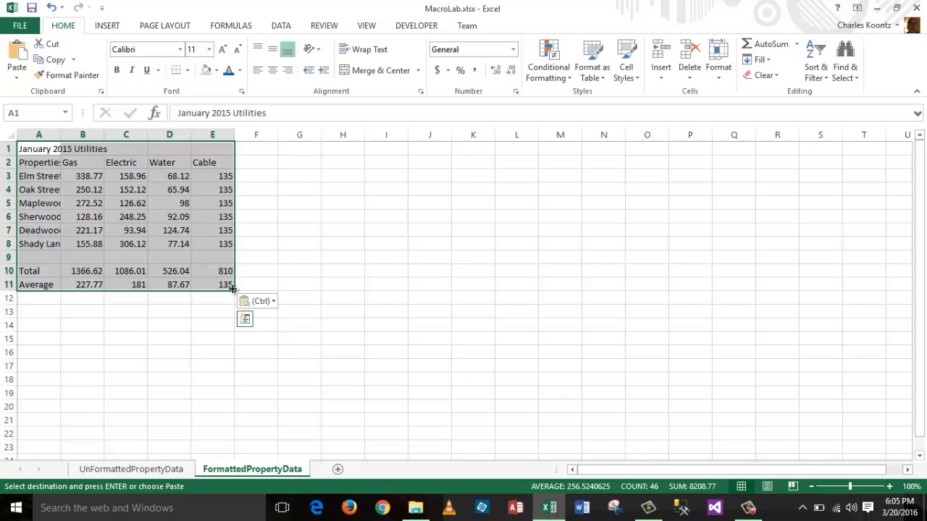
left_click(417, 30)
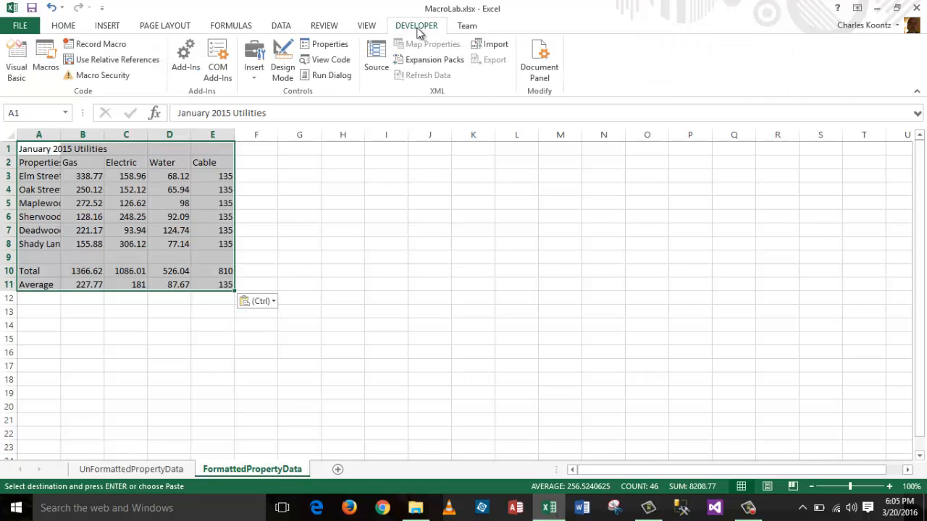
left_click(45, 58)
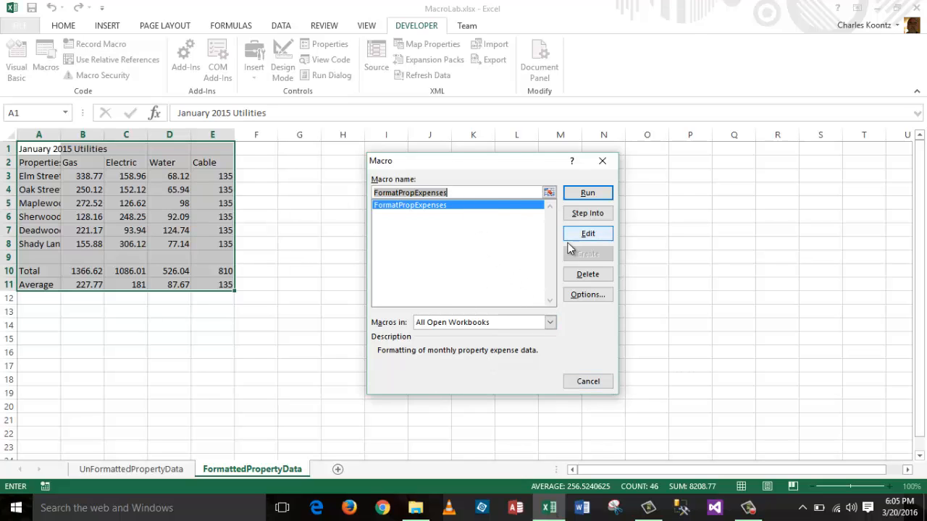
left_click(588, 382)
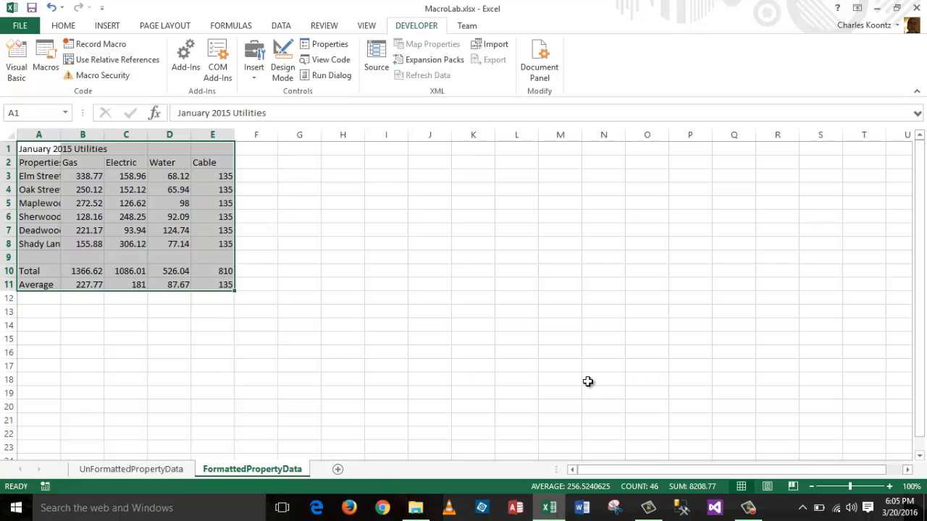
key("ctrl+q")
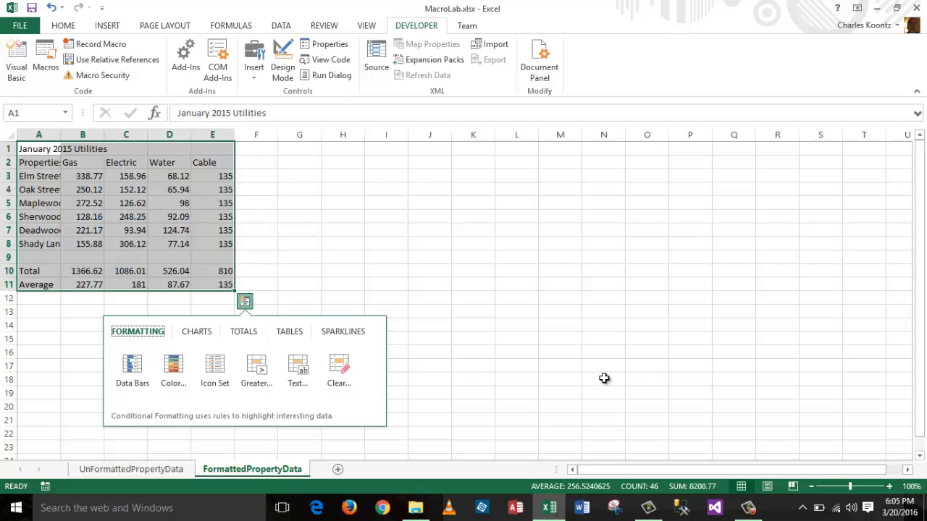
left_click(264, 271)
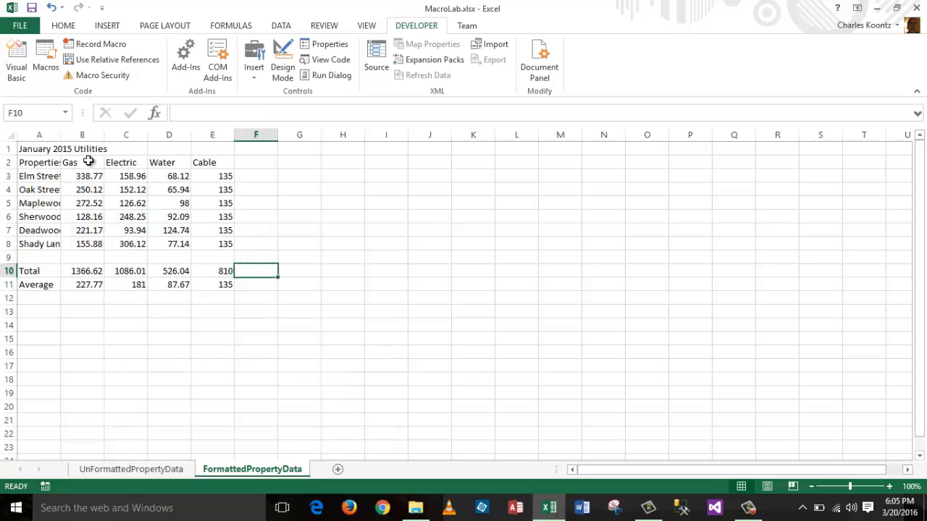
Run the FormatPropExpenses macro on the table A1:E11 of the FormattedPropertyData sheet
left_click_drag(42, 149, 225, 287)
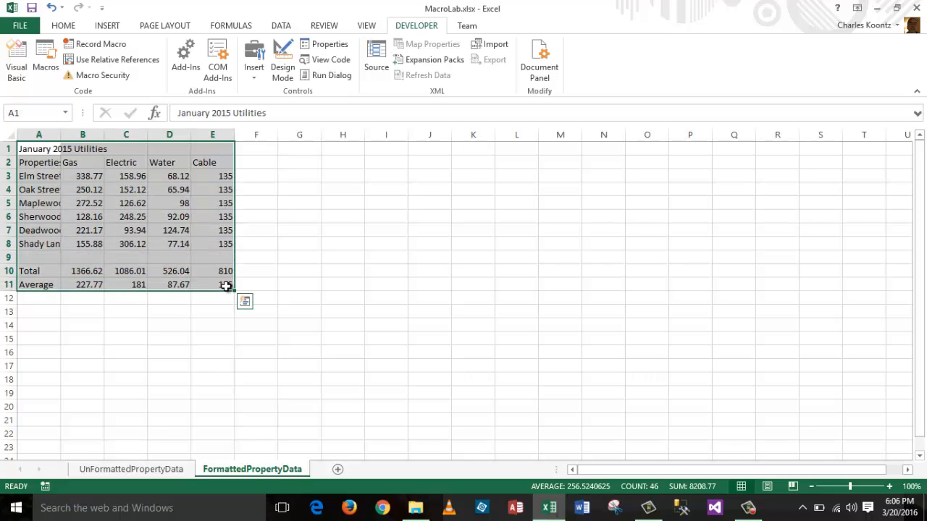
key("ctrl+shift+f")
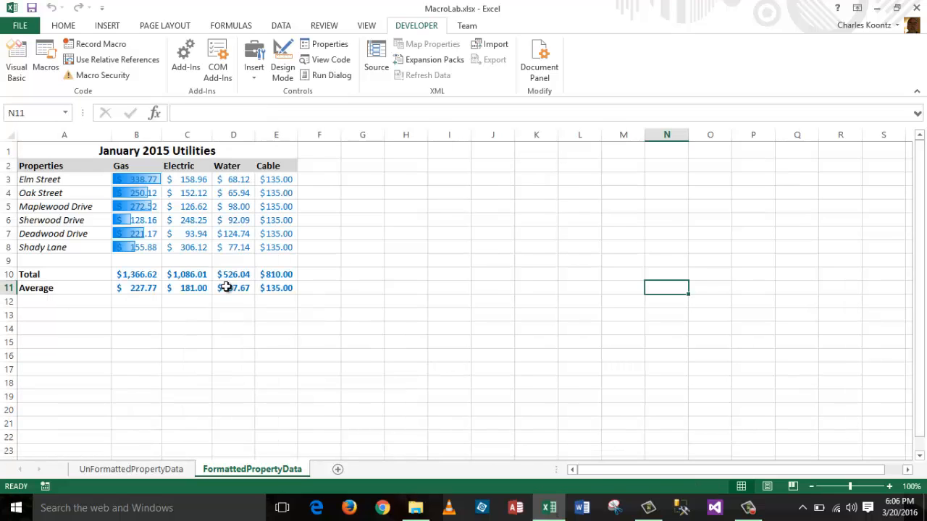